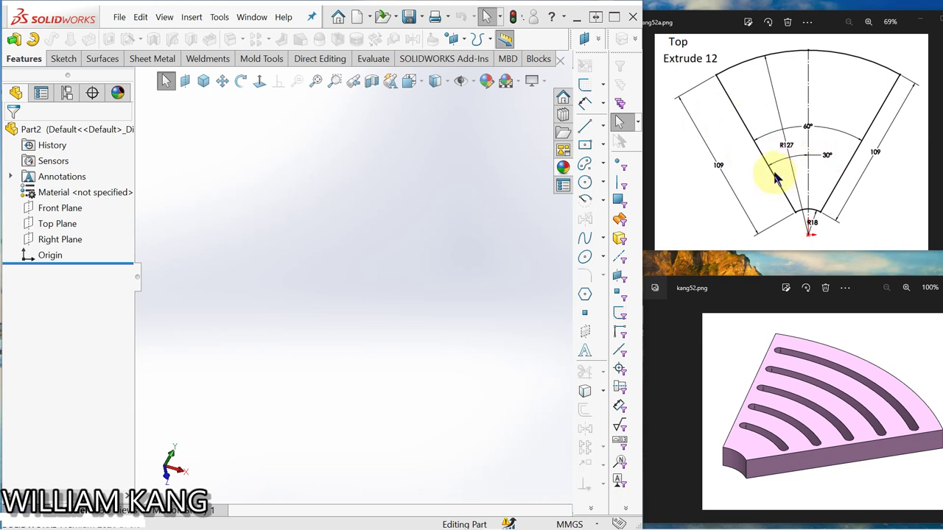
Start a new sketch on the Top Plane
click(64, 225)
click(70, 210)
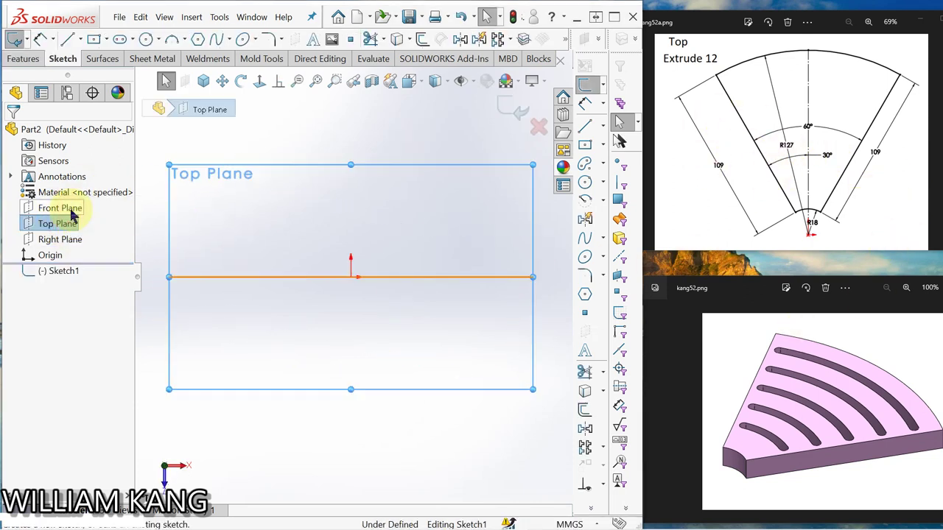
click(364, 315)
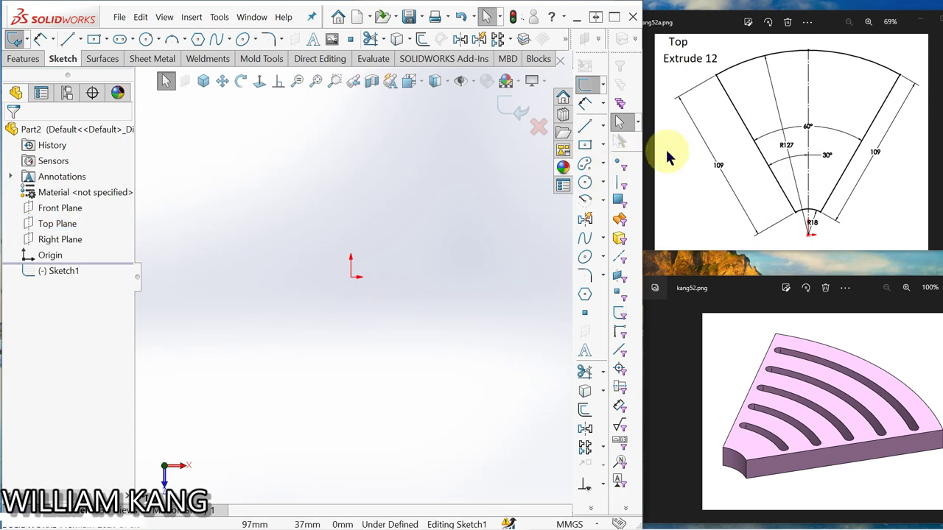
Draw a small and a large centrepoint arc, both centred on the origin
click(585, 199)
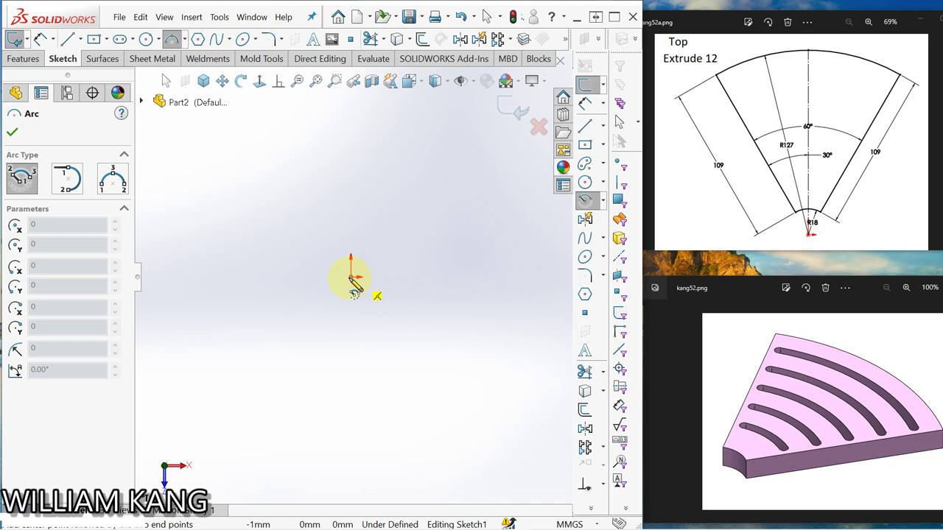
click(350, 278)
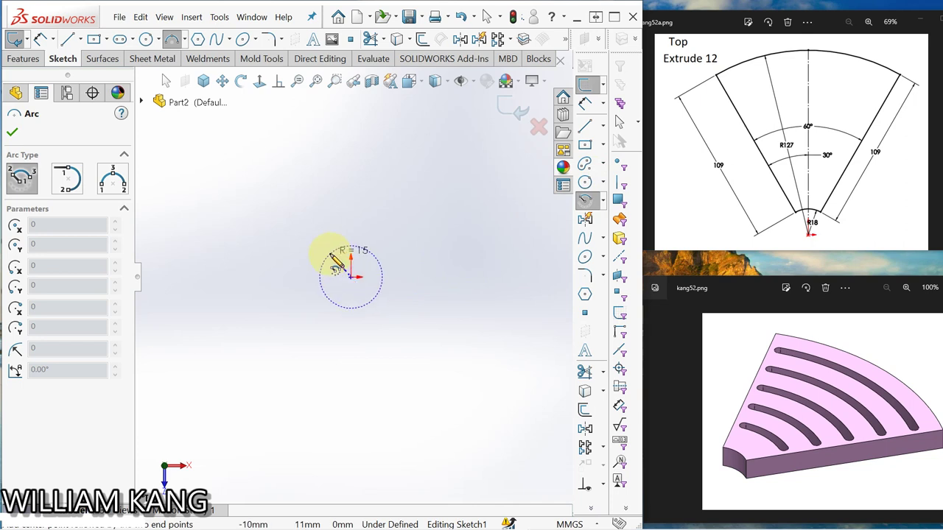
click(330, 255)
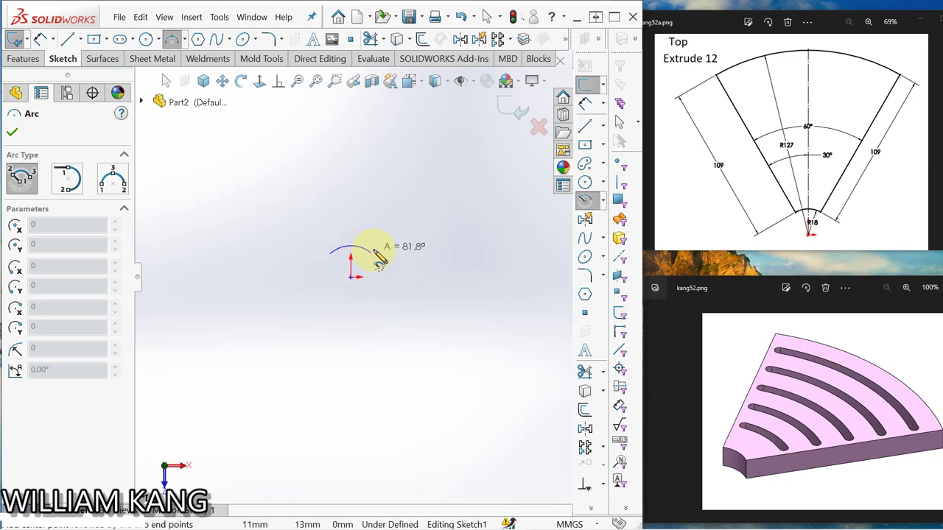
click(378, 258)
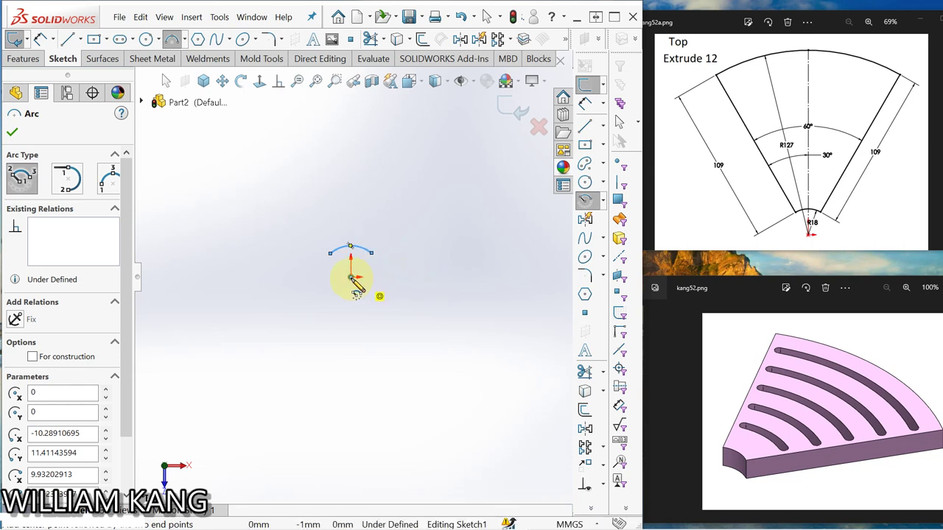
click(351, 277)
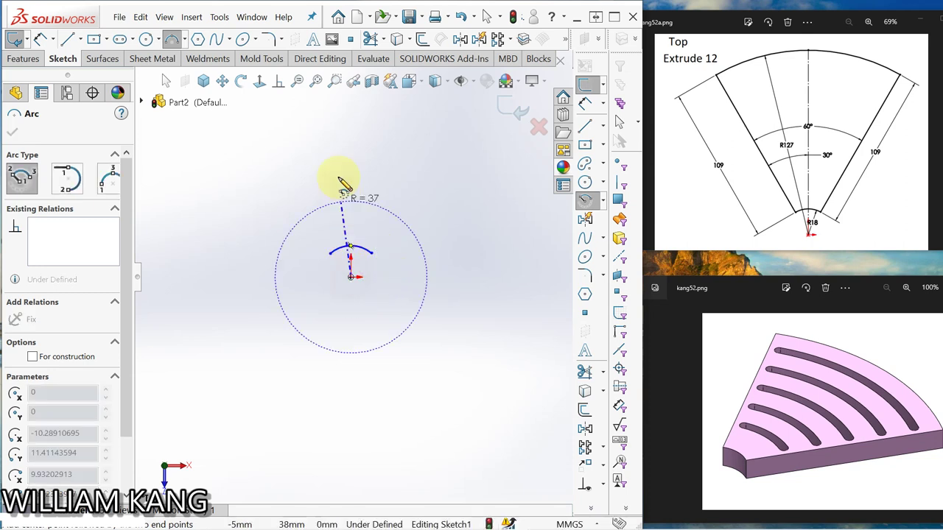
click(246, 136)
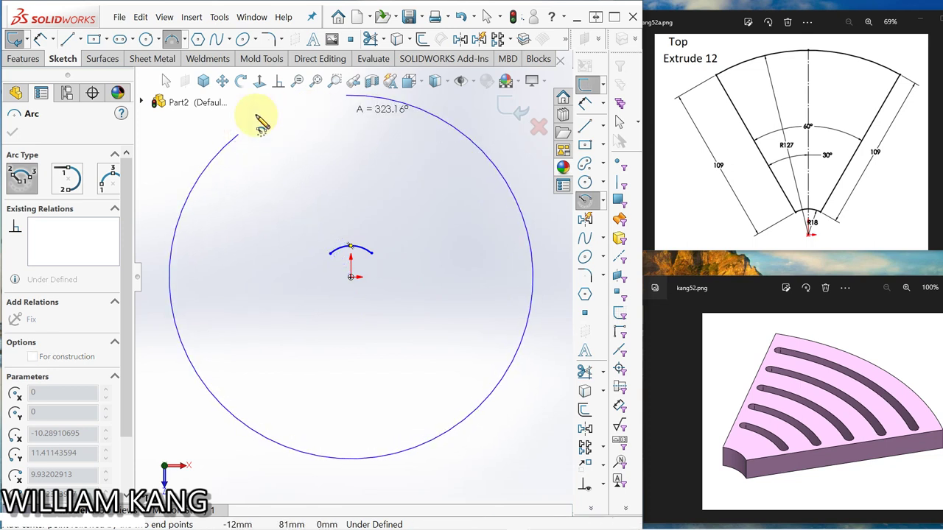
click(440, 142)
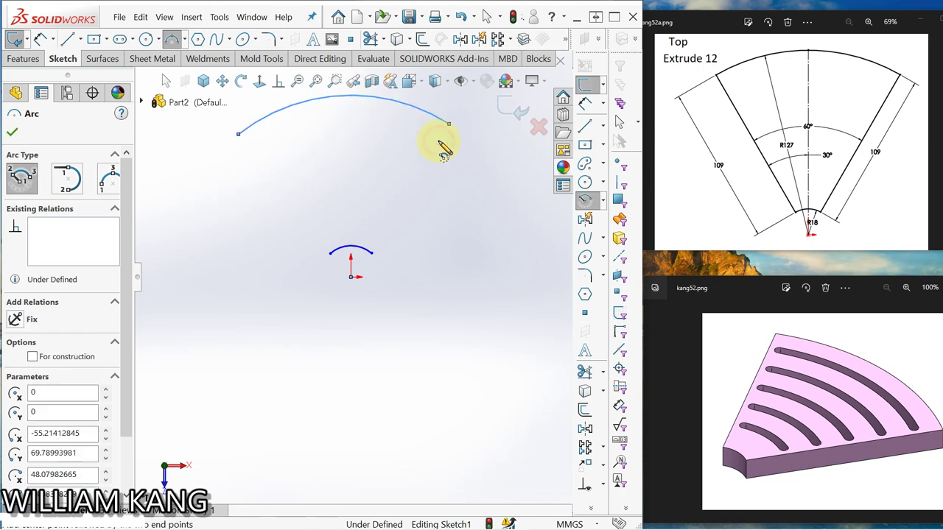
click(12, 131)
click(353, 194)
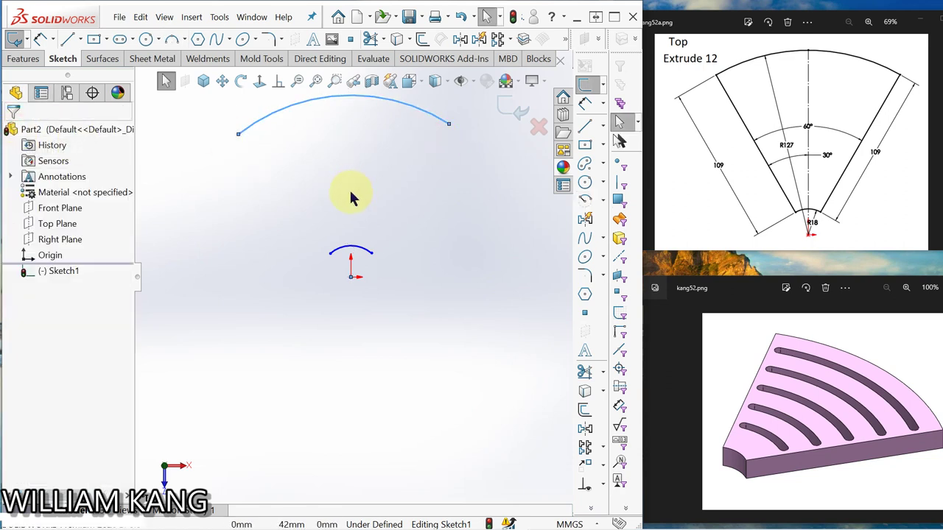
Join the left and right arc ends with two slanted lines to close the outline
click(584, 127)
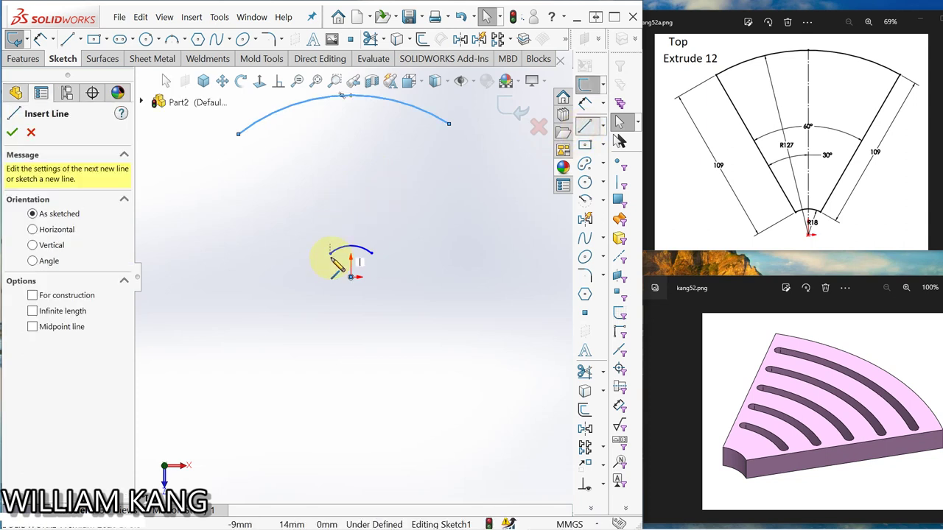
click(330, 253)
click(238, 134)
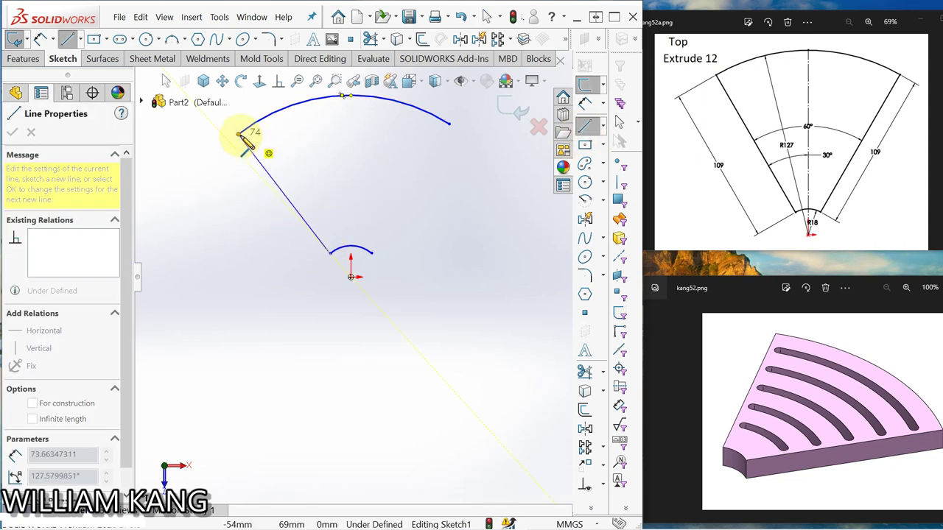
click(448, 242)
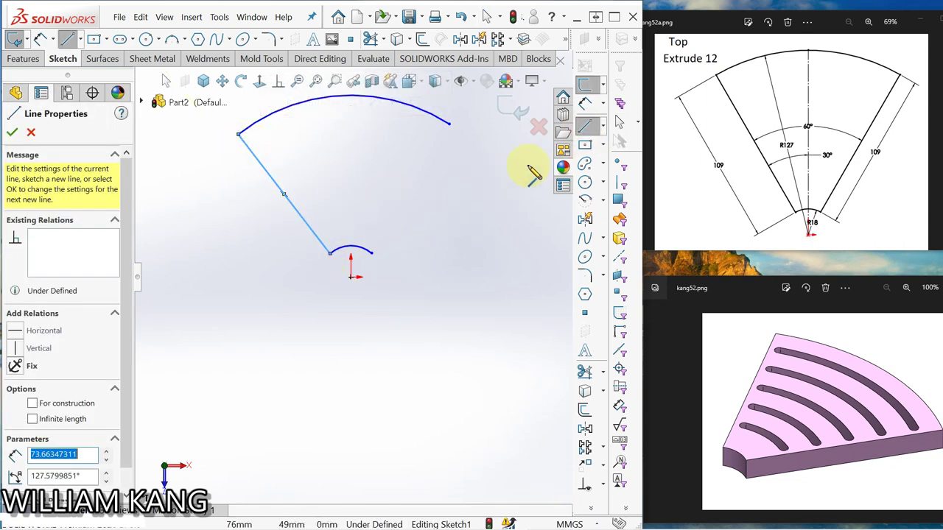
click(585, 128)
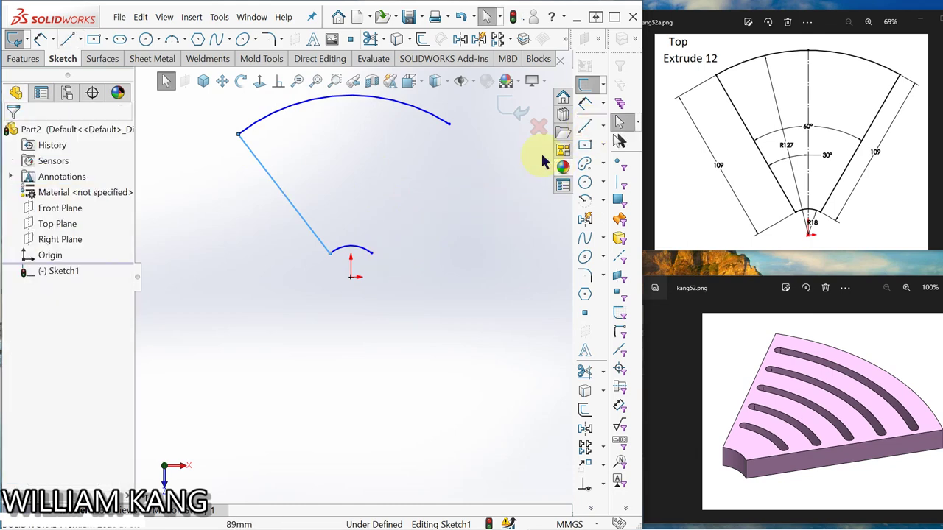
click(585, 126)
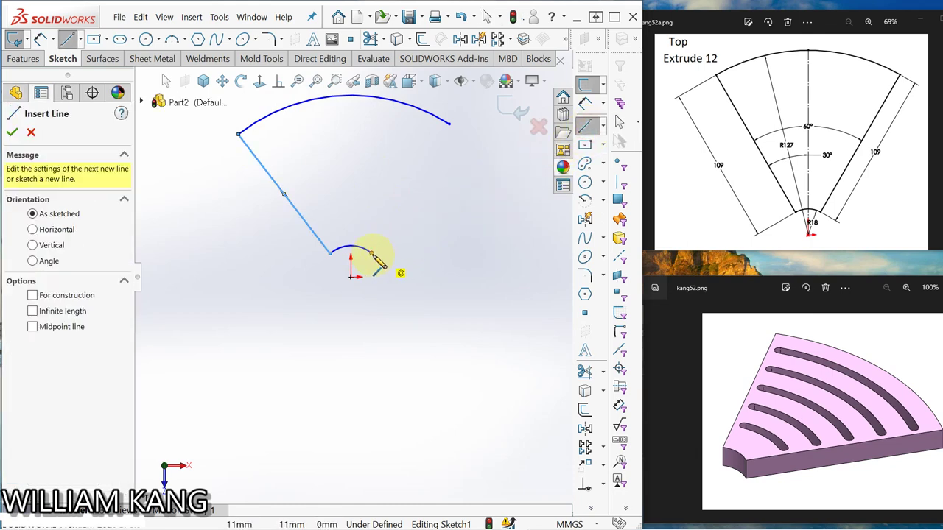
click(372, 253)
click(449, 123)
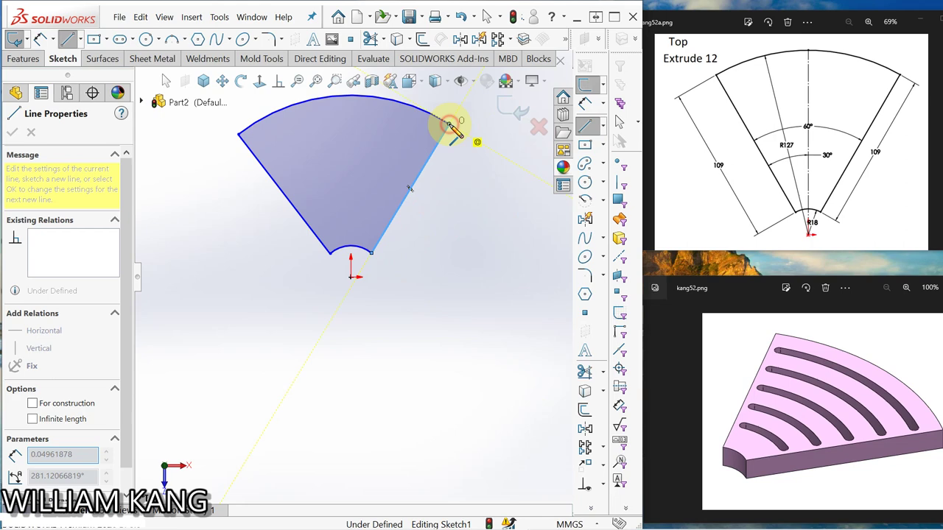
click(586, 129)
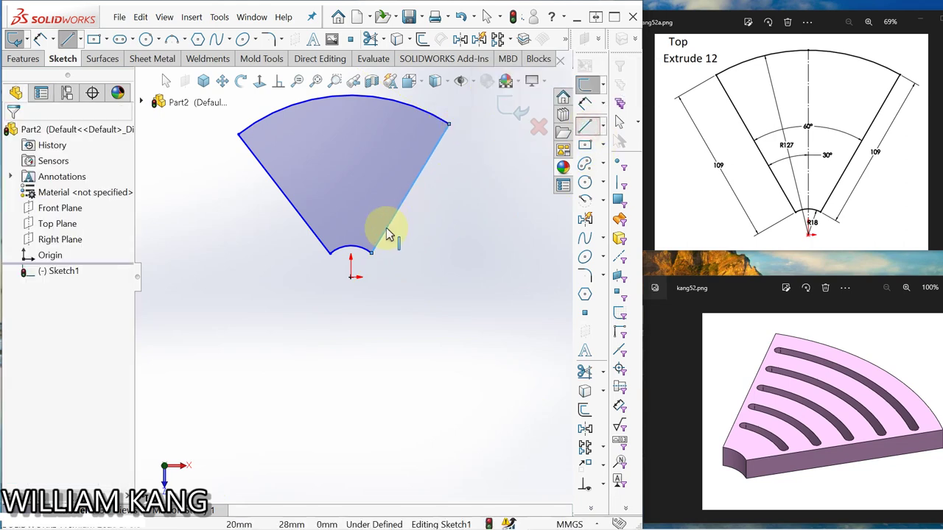
Draw a line from the origin up to the top of the outer arc
click(585, 130)
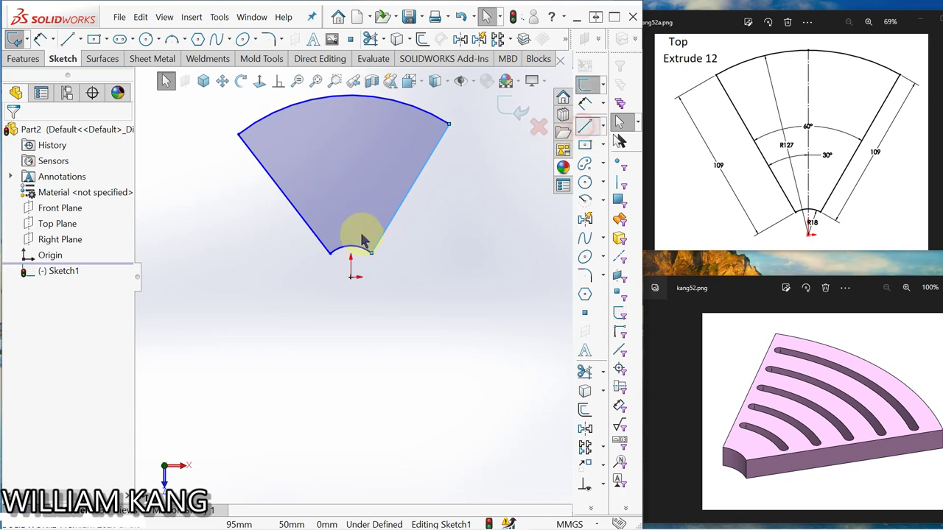
click(351, 276)
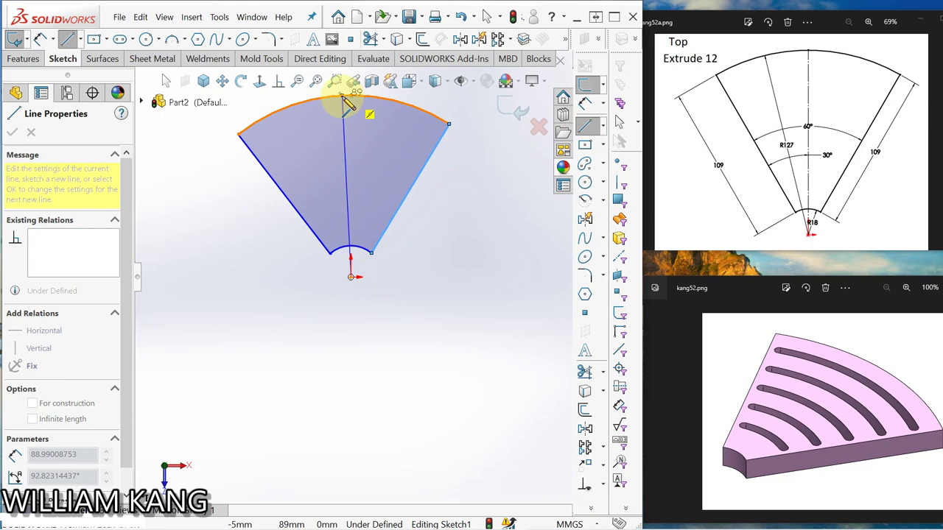
click(341, 96)
right_click(445, 171)
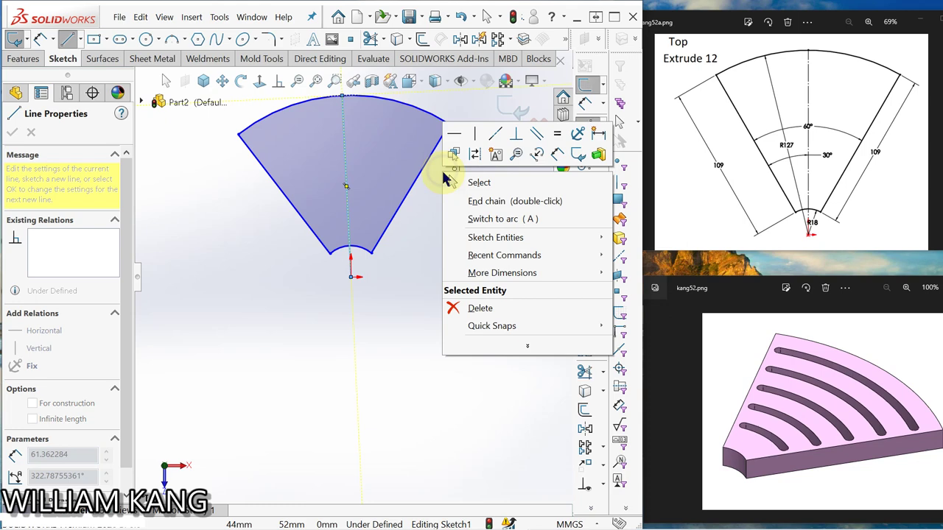
click(477, 184)
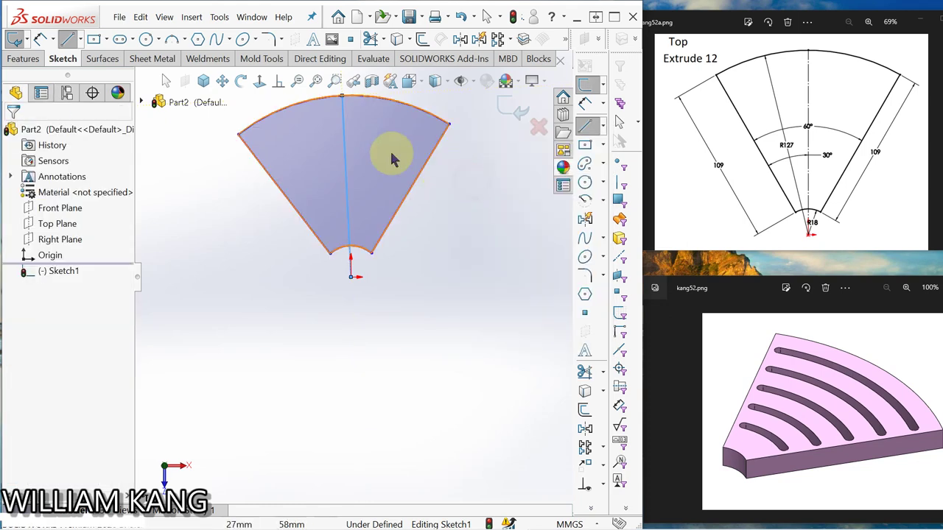
Make that line vertical and convert it to construction geometry
click(347, 157)
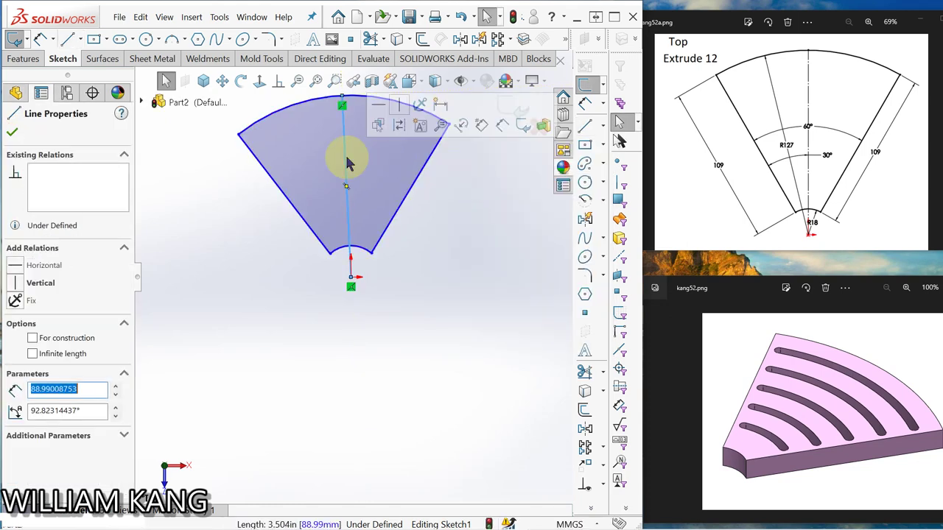
click(398, 111)
click(492, 406)
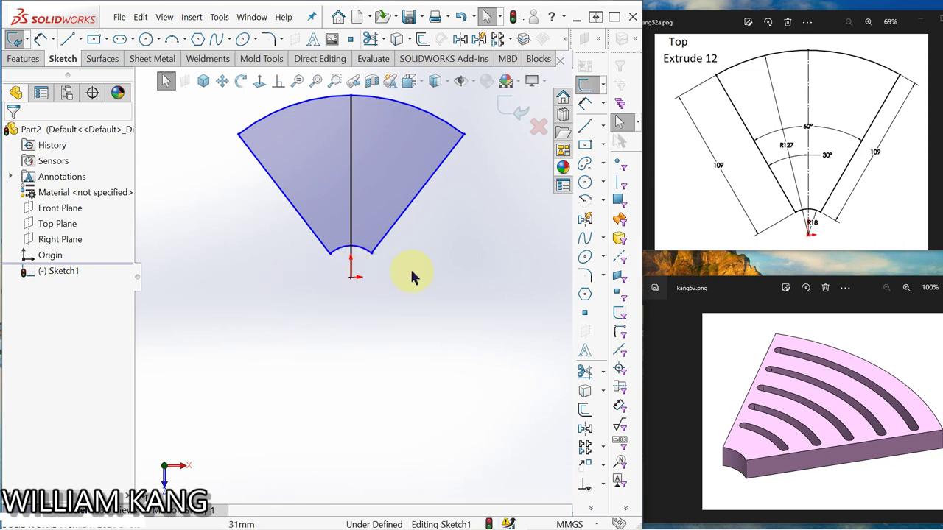
click(351, 174)
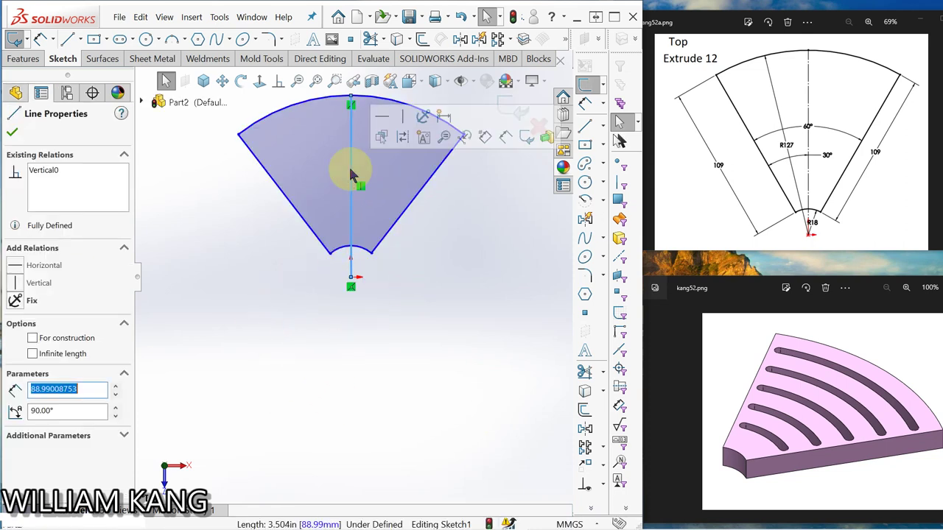
click(401, 137)
click(447, 270)
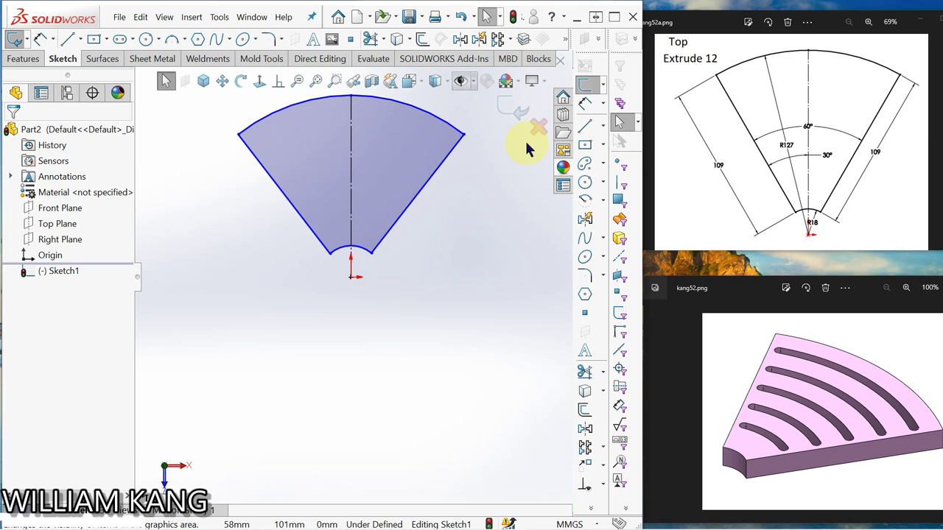
Dimension the inner arc radius to 18 mm and the outer arc radius to 127 mm
click(585, 110)
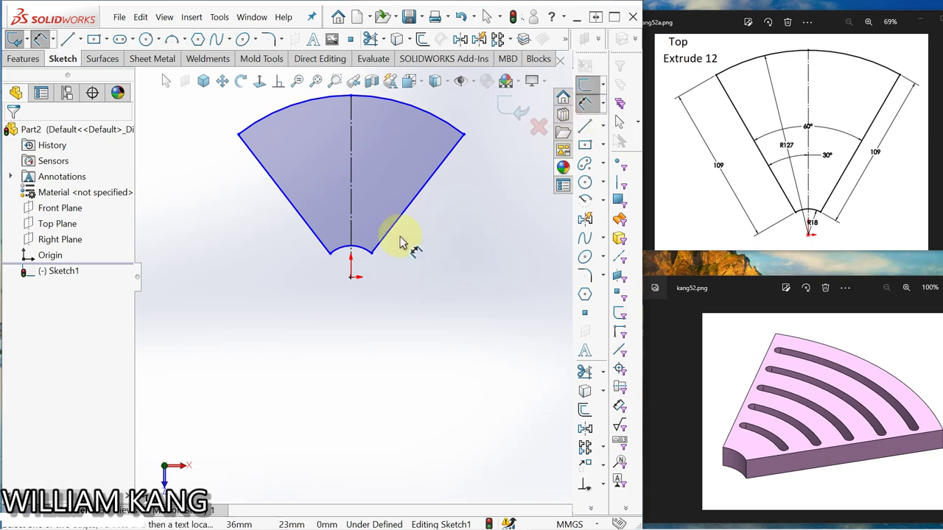
click(361, 253)
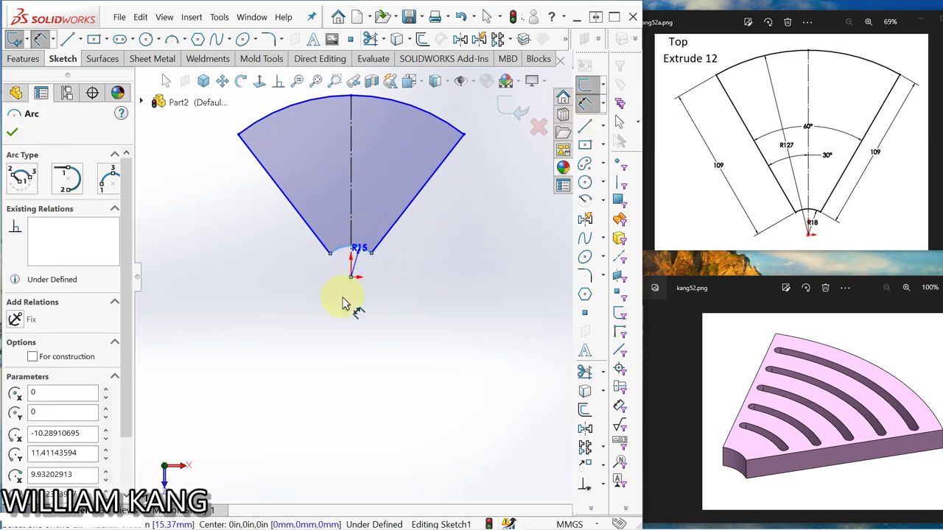
click(353, 313)
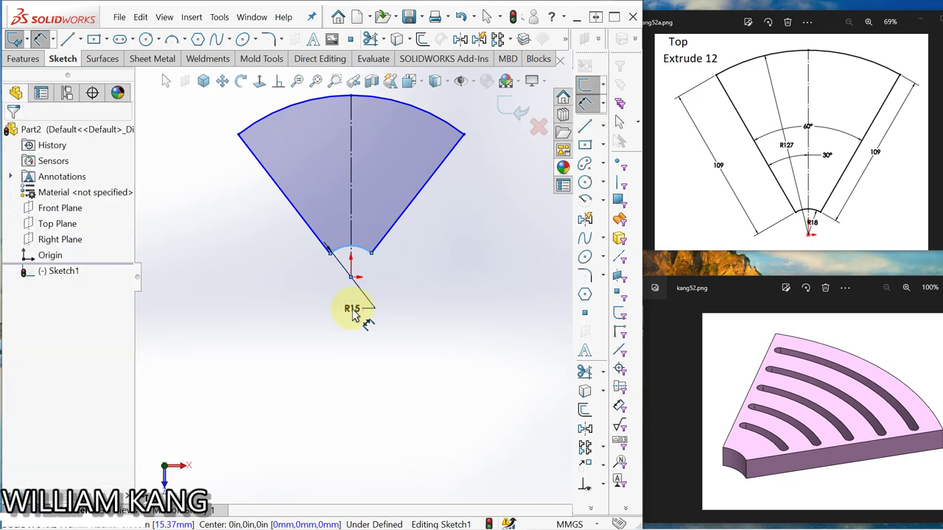
text(18)
key(Return)
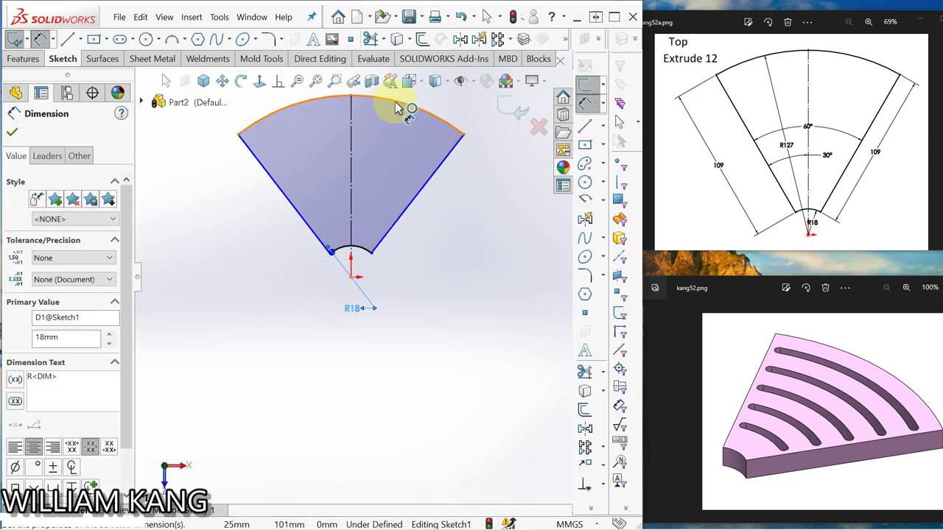
click(312, 104)
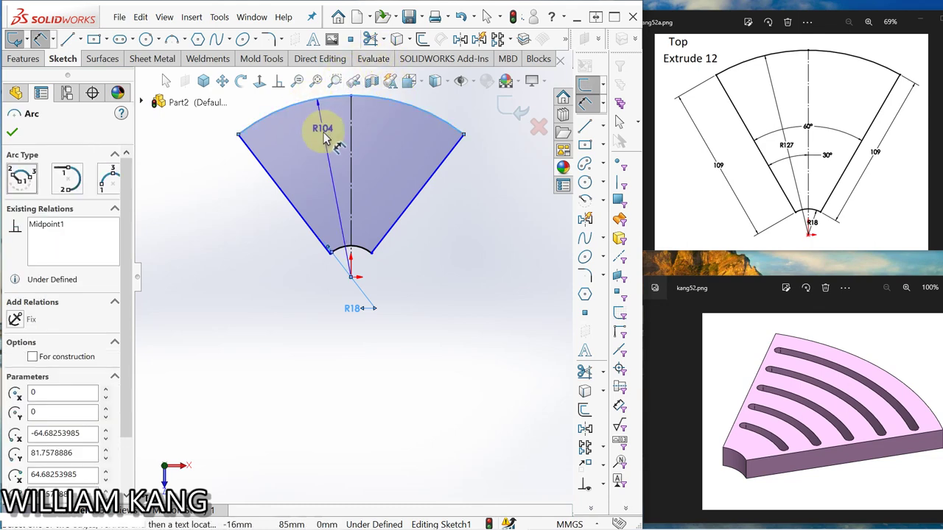
click(330, 141)
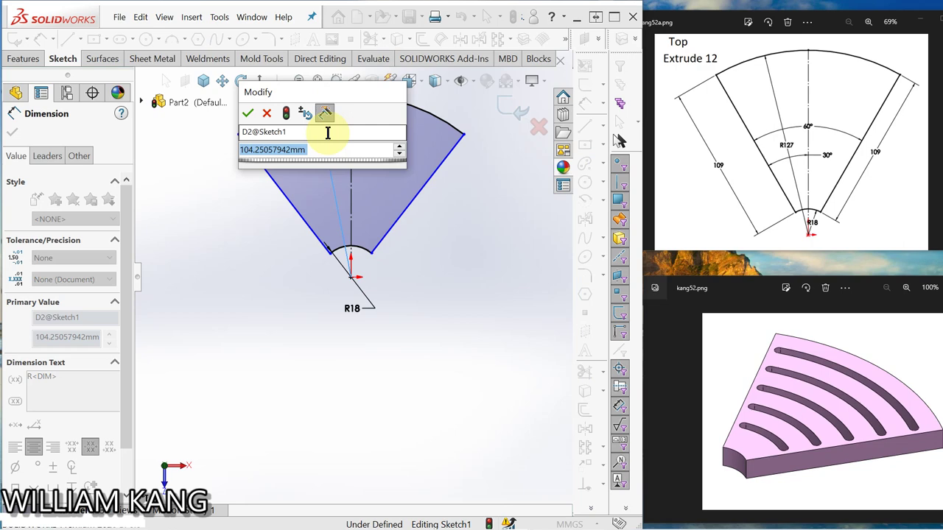
text(127)
key(Return)
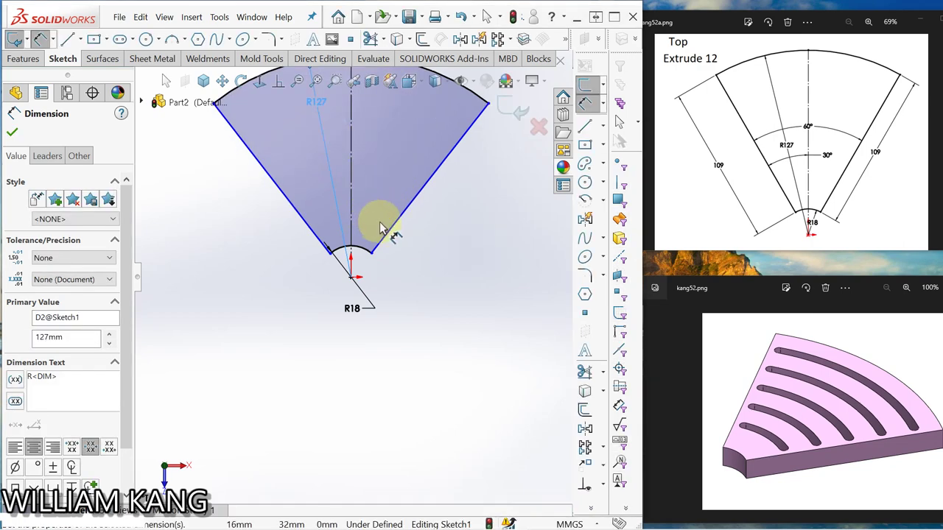
key(f)
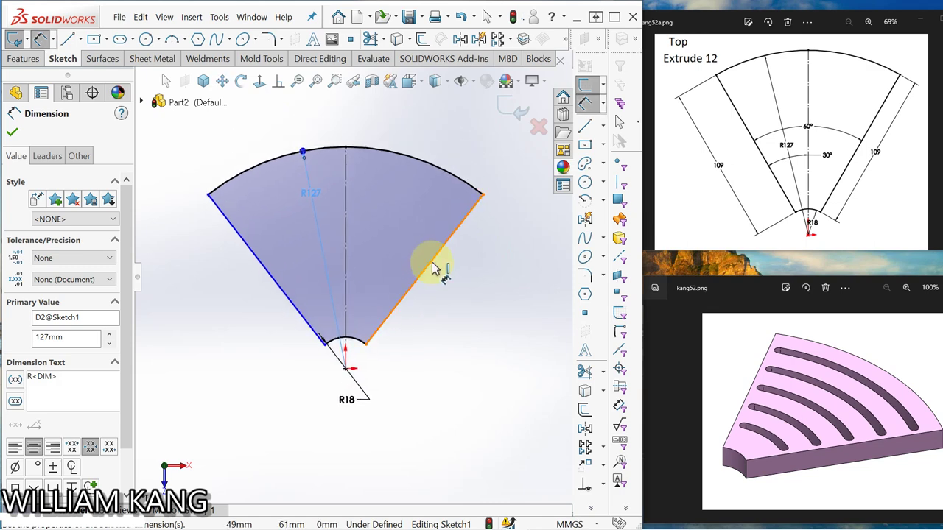
Dimension the right and left side lines to 109 mm each
click(435, 269)
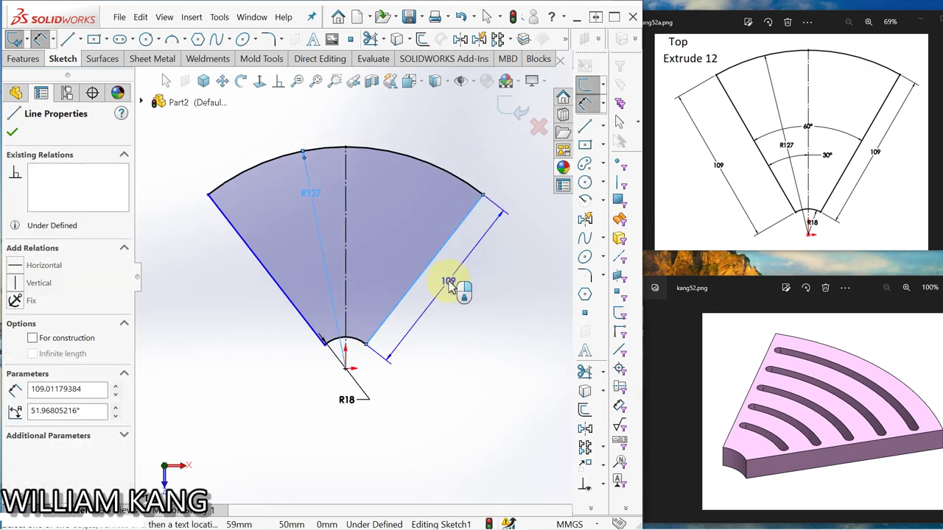
click(450, 289)
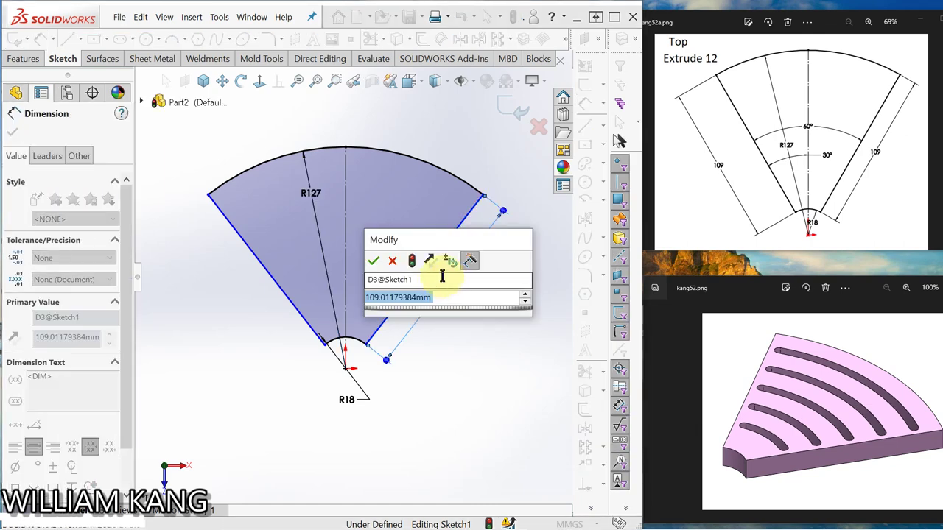
text(109)
key(Return)
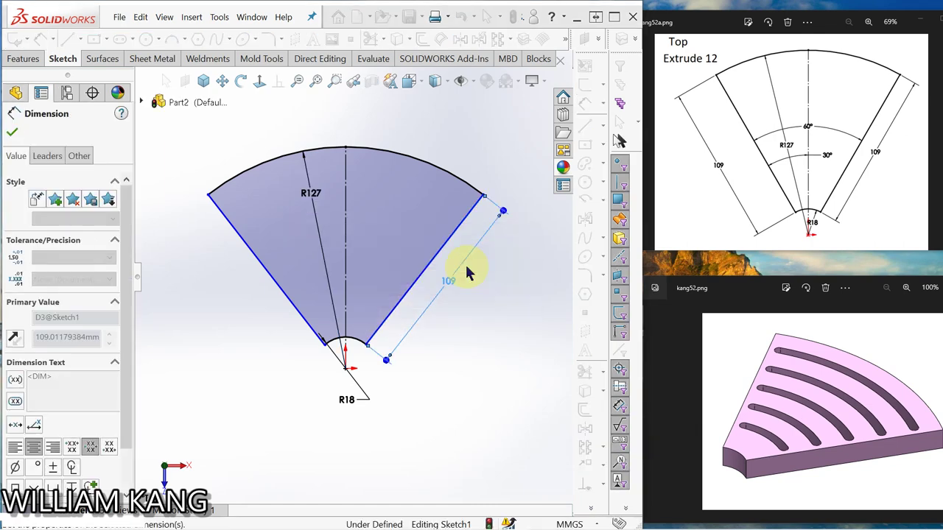
click(262, 264)
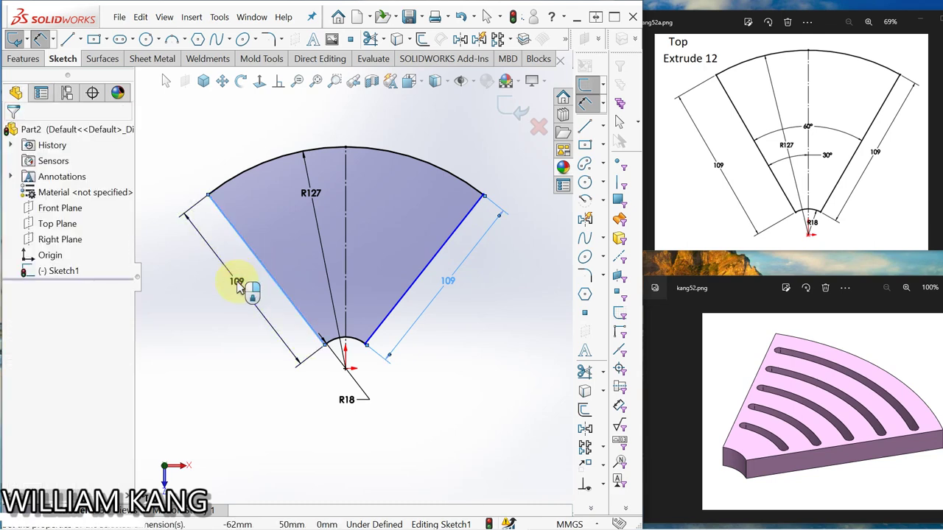
click(236, 287)
text(10)
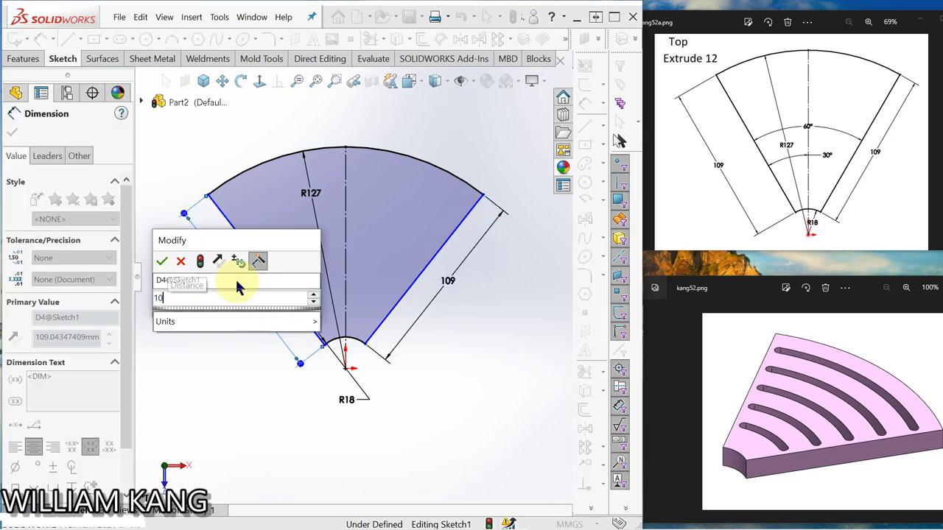
text(9)
key(Return)
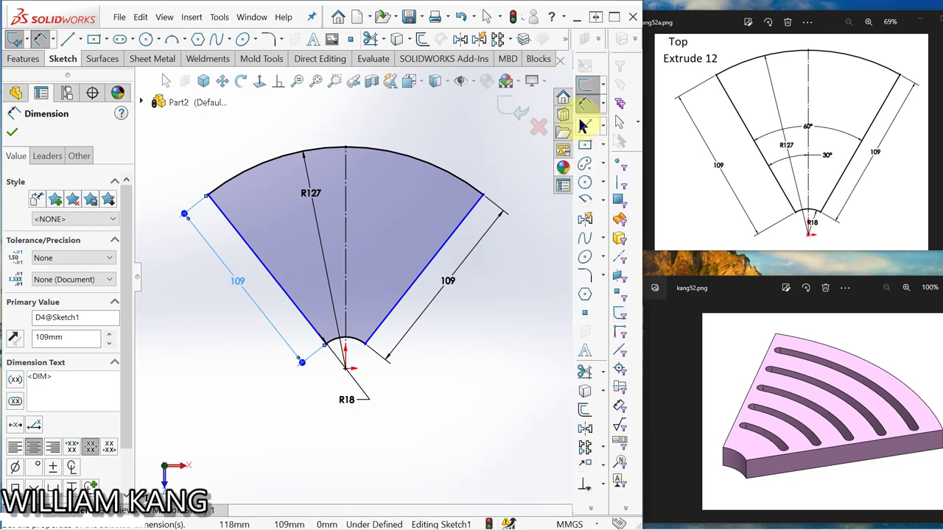
Set a 30° angle between the centreline and the left side line
click(348, 233)
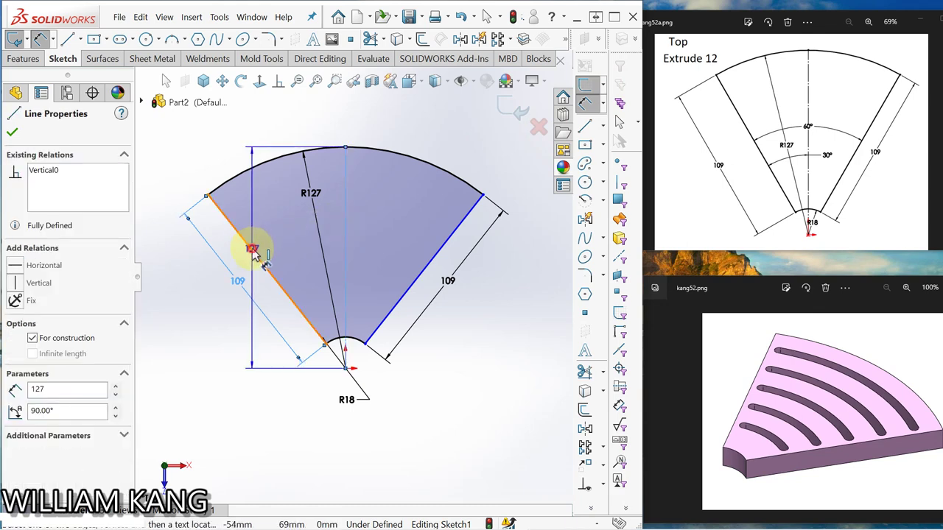
click(252, 250)
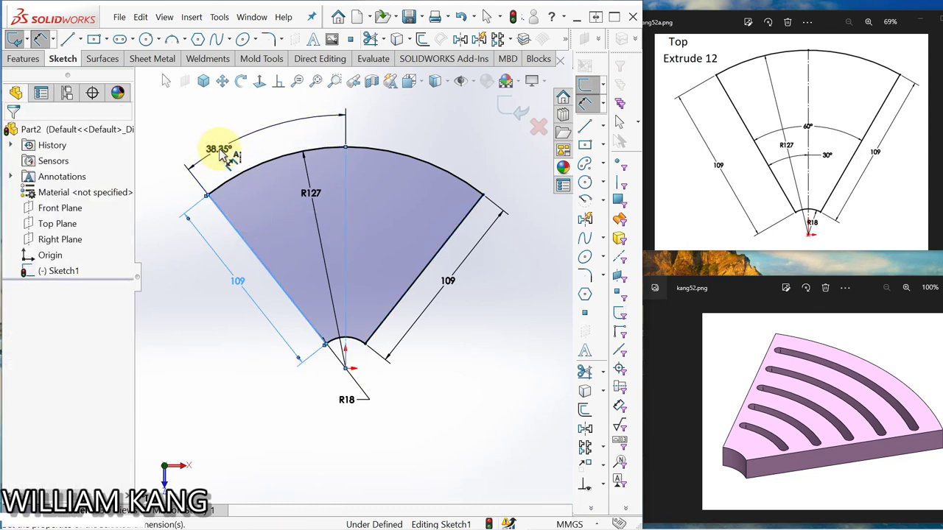
click(221, 152)
text(30)
key(Return)
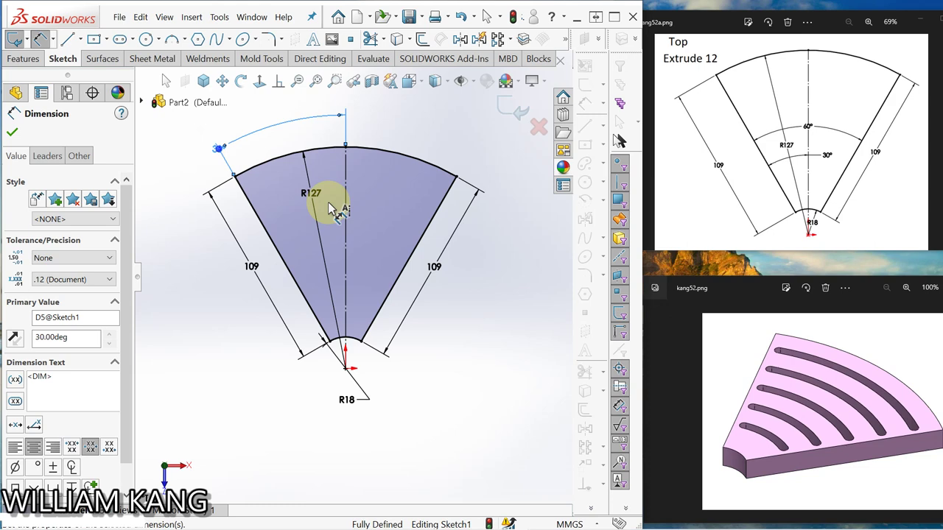
click(445, 342)
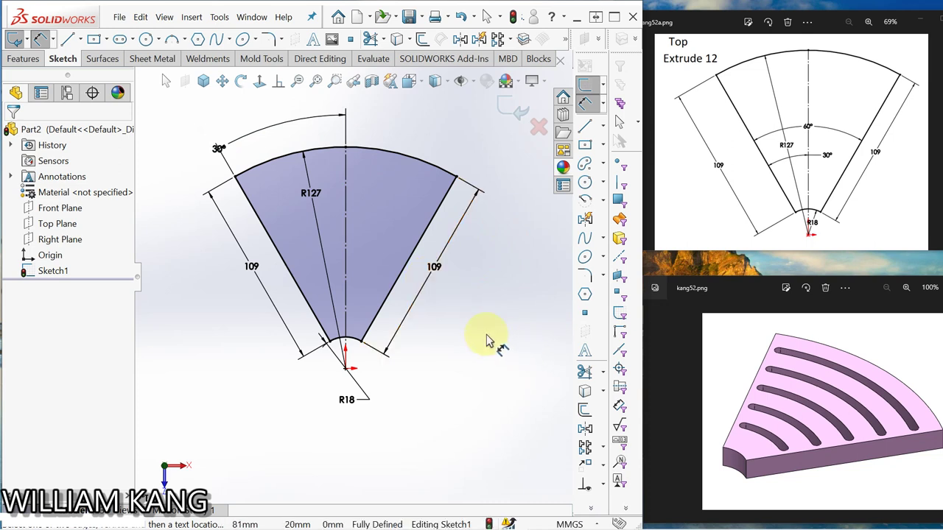
Discard a redundant 60° angle between the sides and show the kang52b.png slot drawing
click(291, 278)
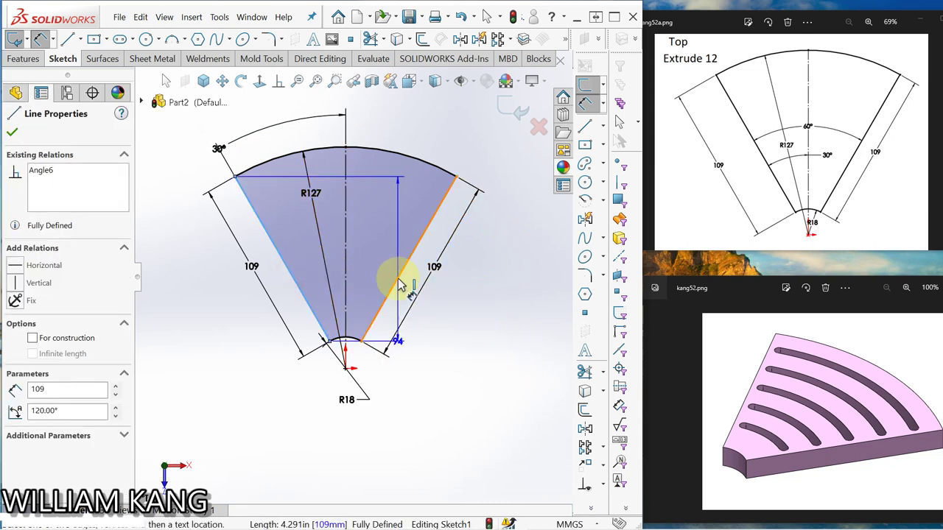
click(396, 276)
click(361, 246)
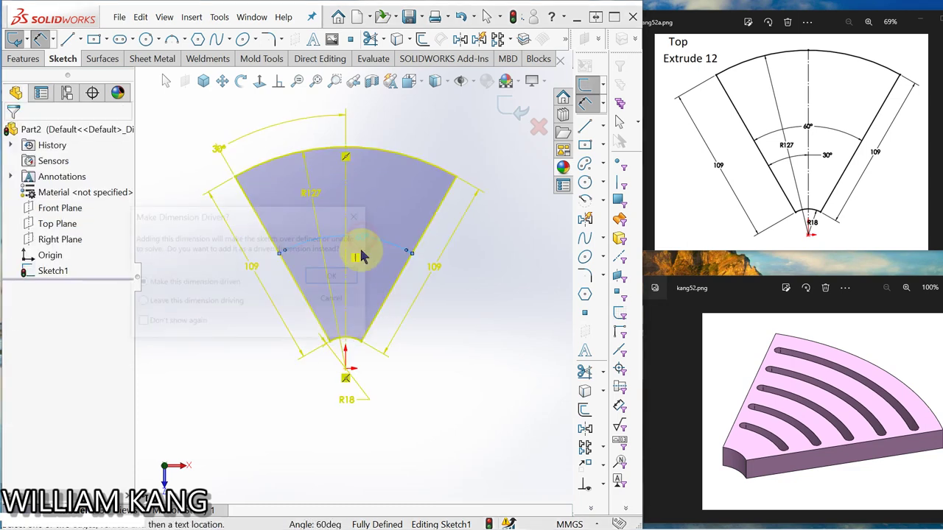
click(358, 216)
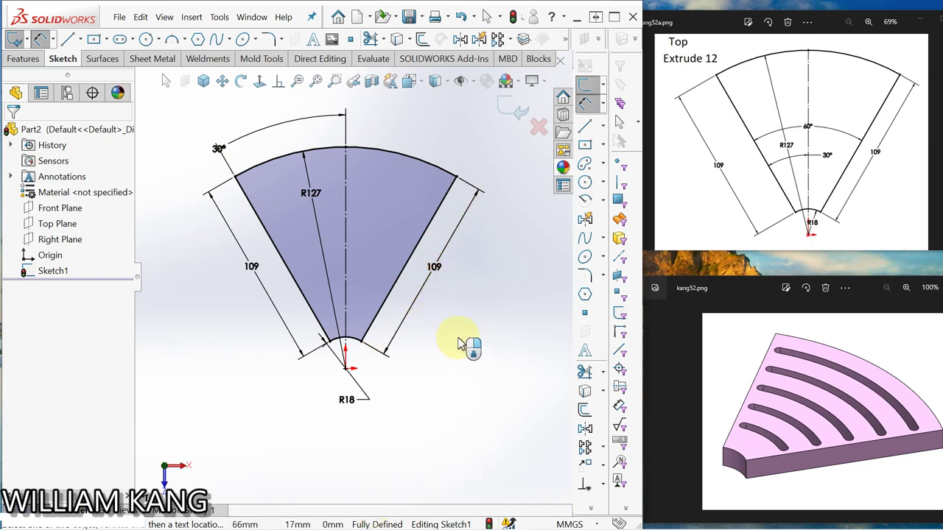
click(936, 166)
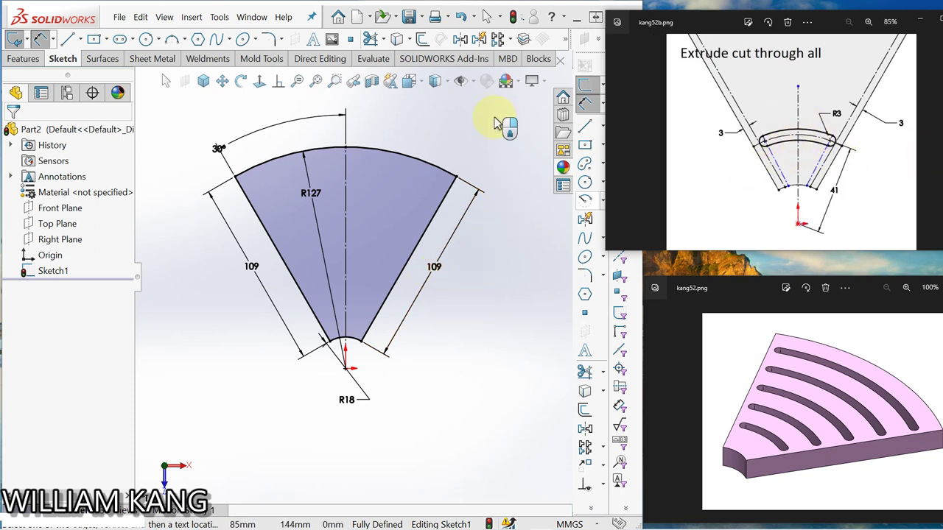
Extrude the sector sketch 12 mm into Boss-Extrude1, with kang52a.png shown for reference
click(620, 139)
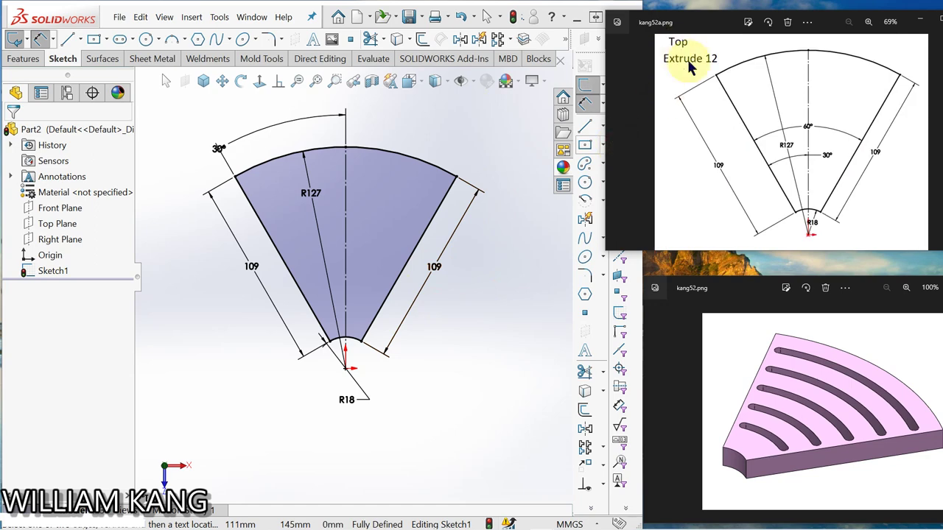
click(21, 63)
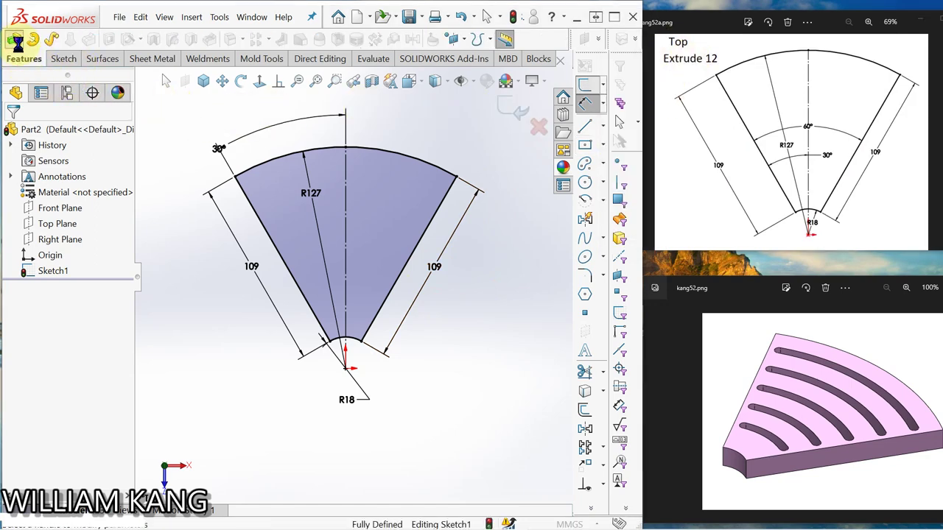
click(15, 40)
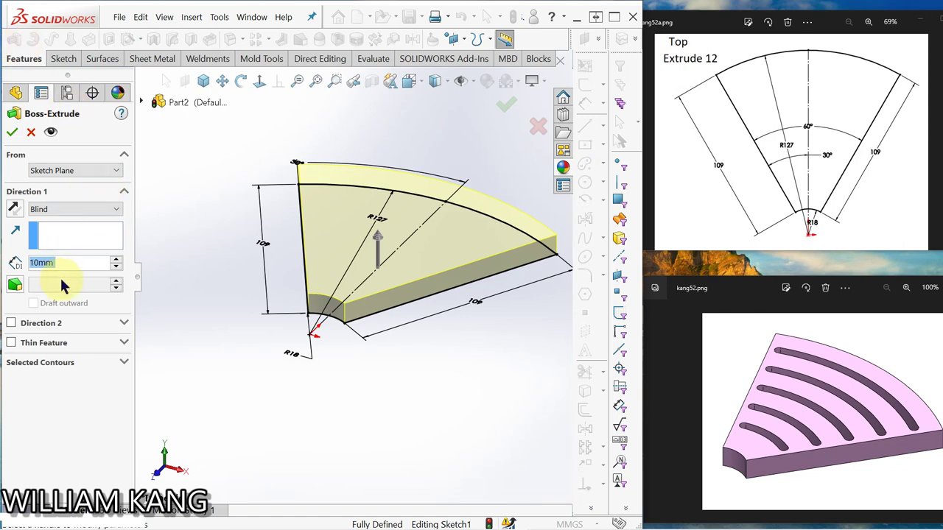
text(12)
key(Return)
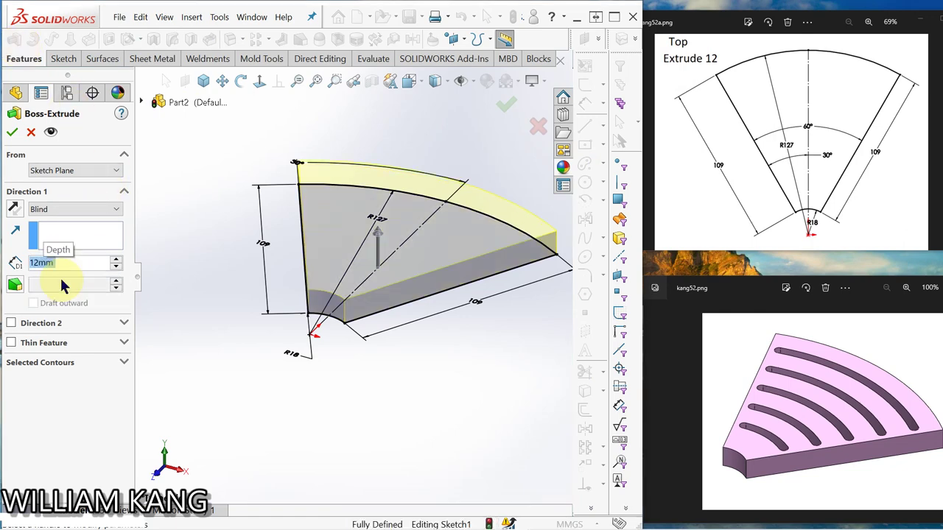
click(13, 134)
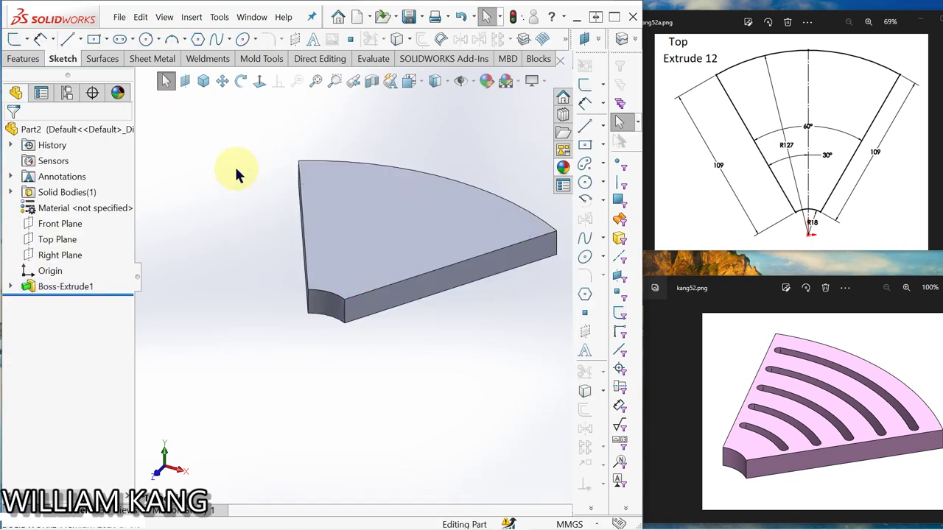
Open Sketch2 on the plate's top face, with kang52b.png shown for reference
click(924, 142)
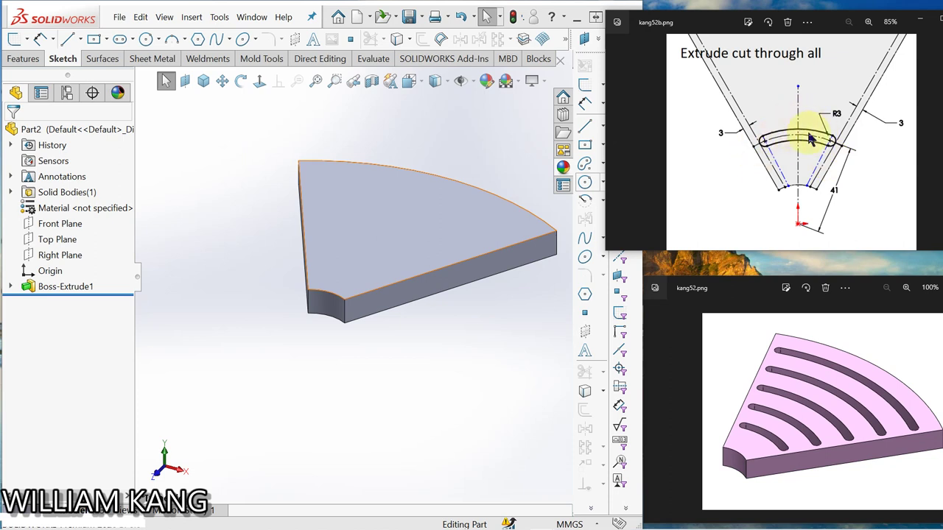
click(391, 236)
click(444, 206)
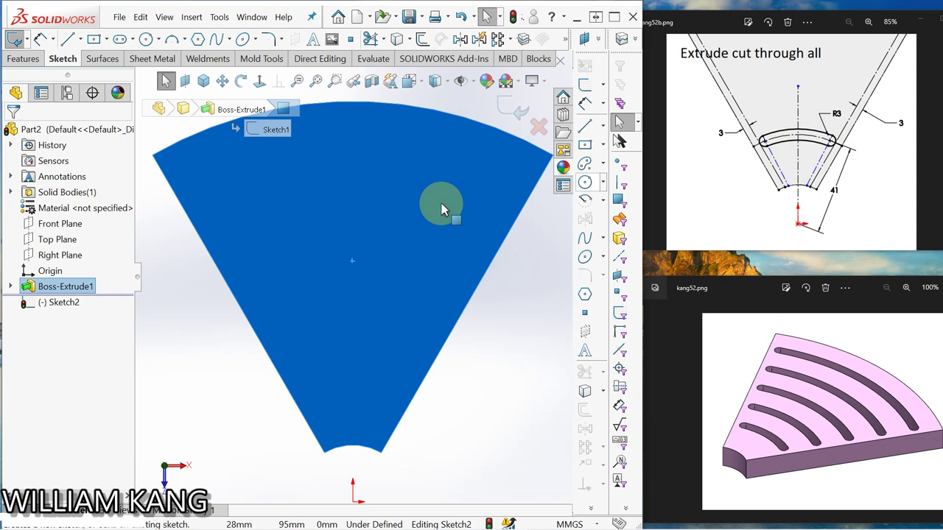
click(488, 329)
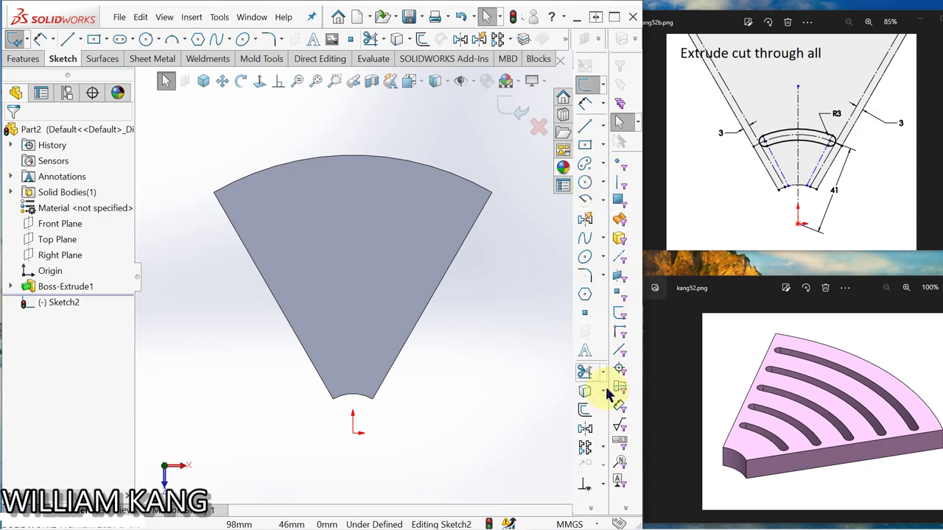
Offset the right and left slanted edges 3 mm inward
click(587, 414)
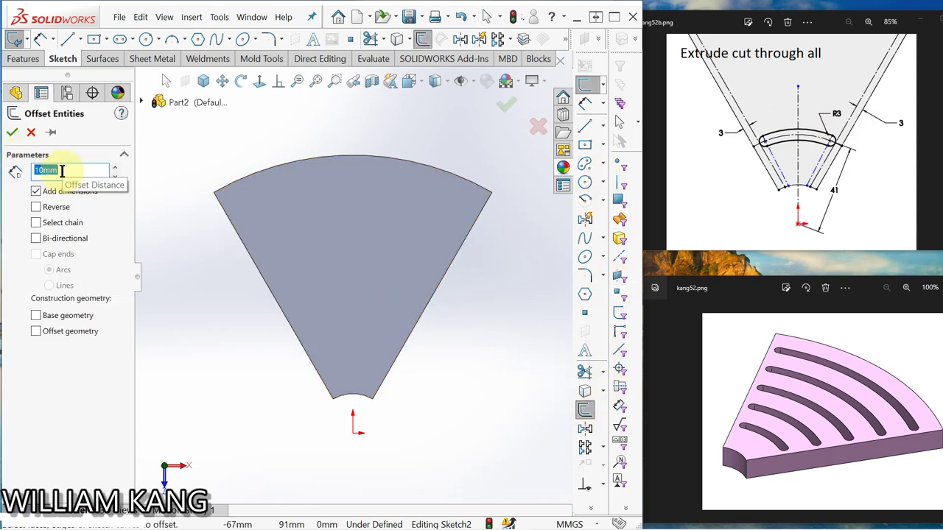
text(3mm)
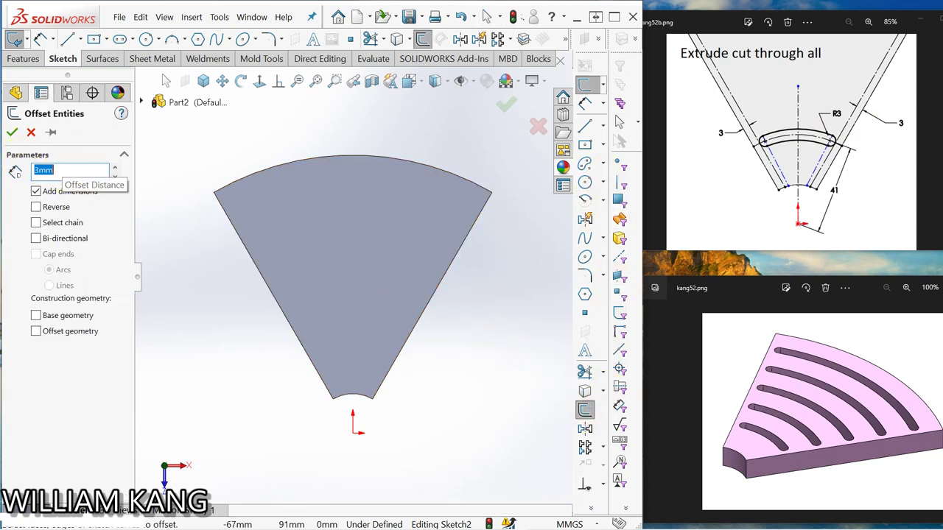
click(435, 292)
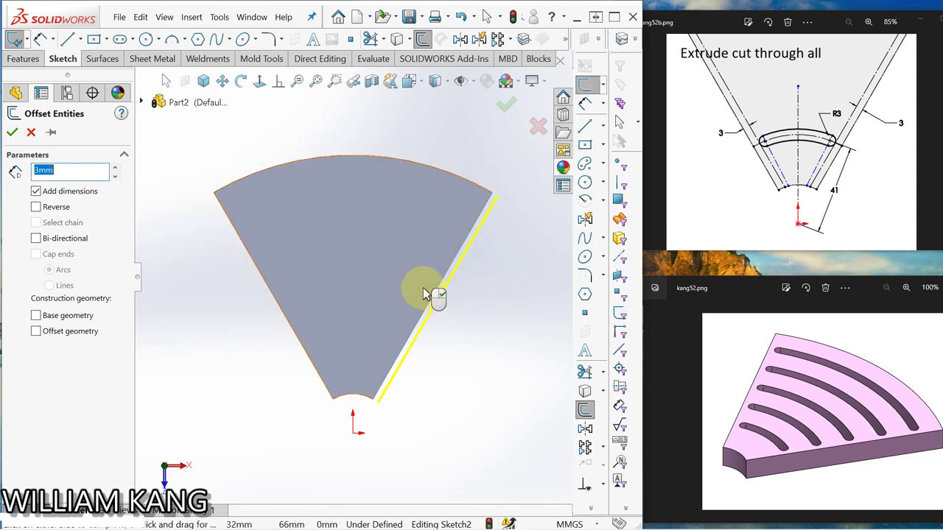
click(35, 208)
click(12, 134)
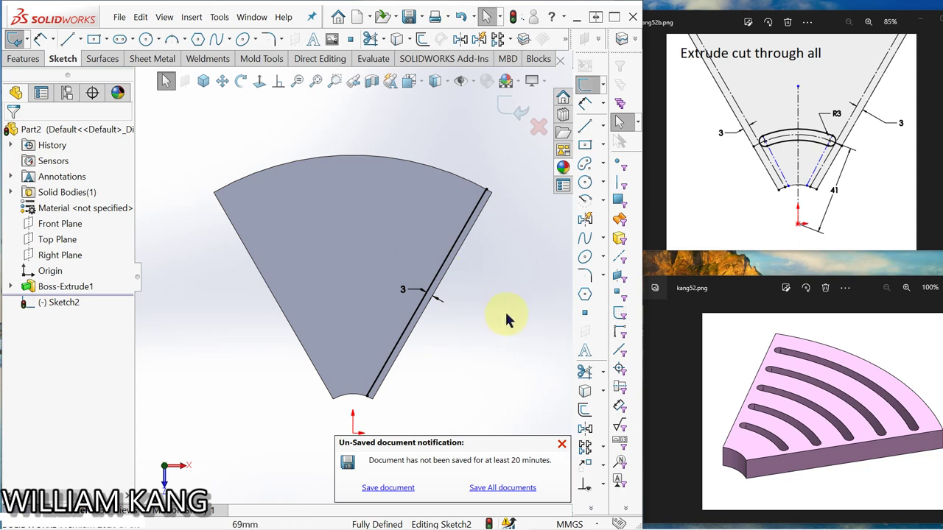
click(584, 411)
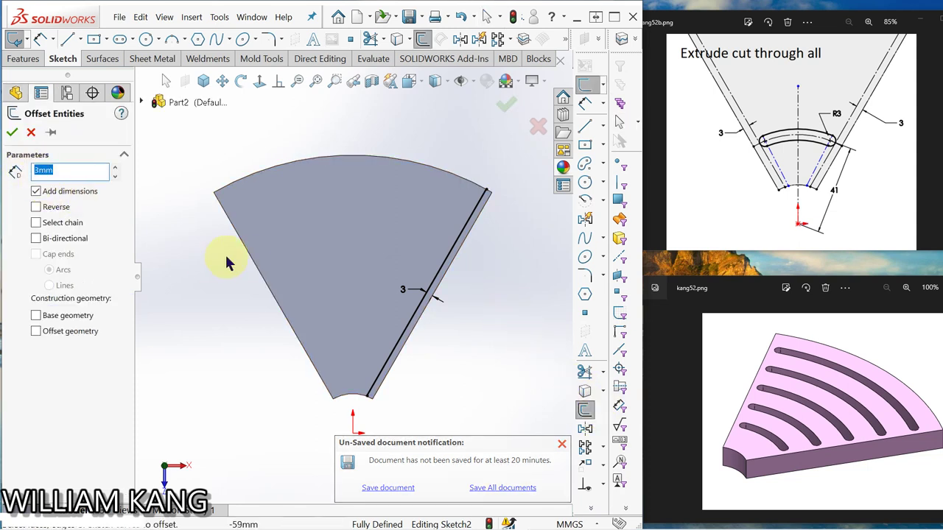
click(257, 268)
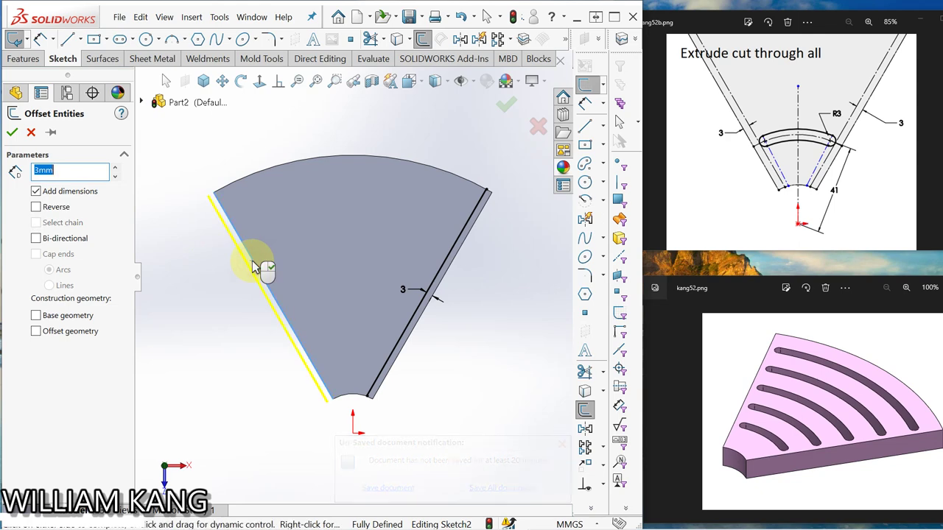
click(36, 207)
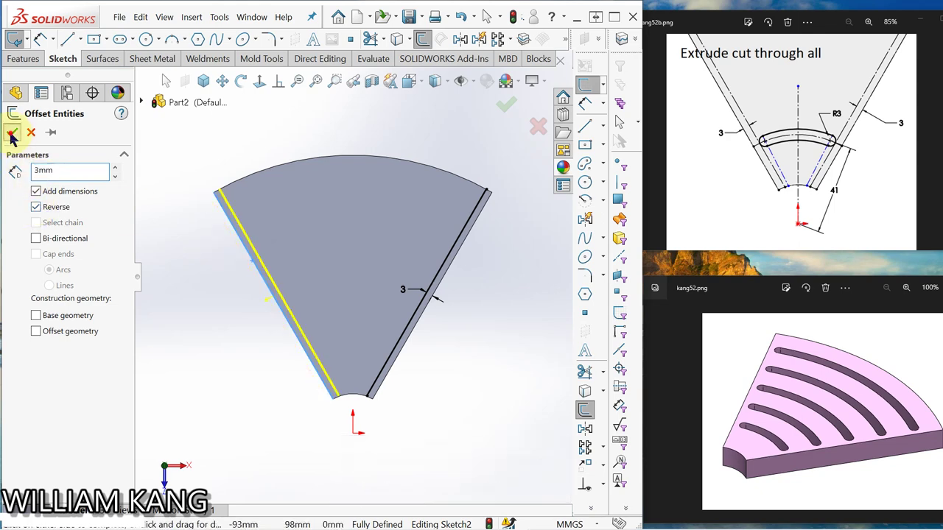
click(12, 133)
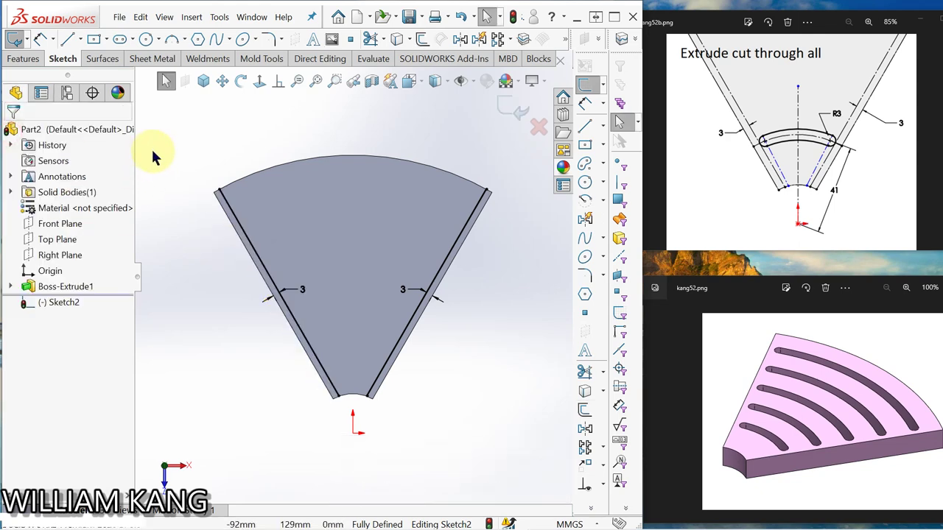
Convert the original left and right edges to construction geometry
click(238, 225)
click(290, 190)
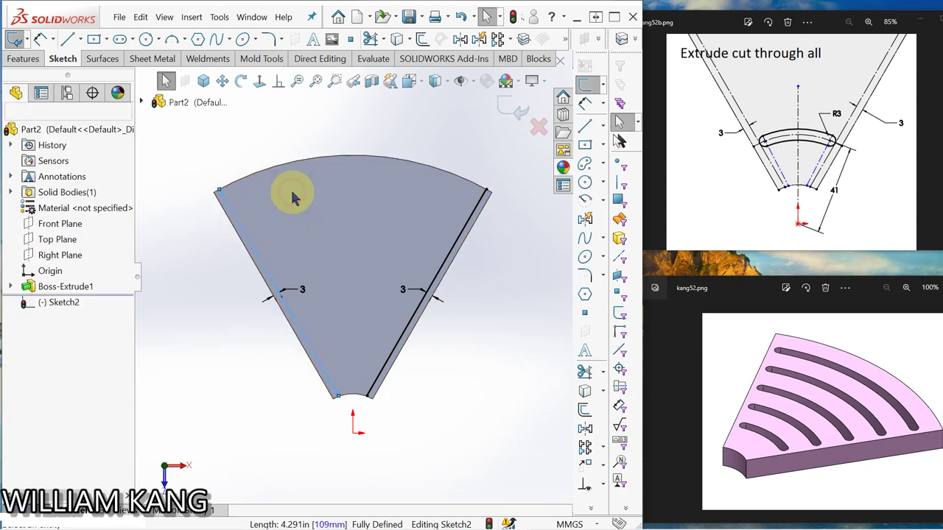
click(445, 270)
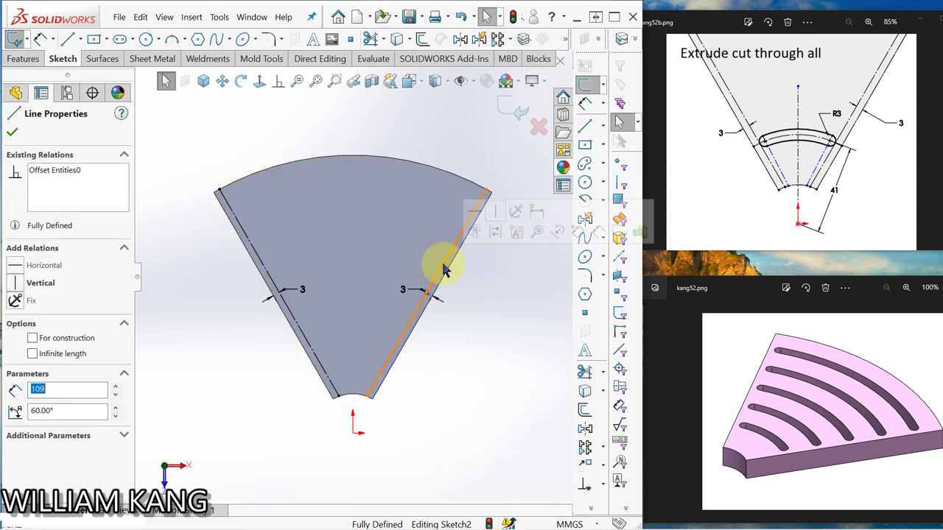
click(495, 234)
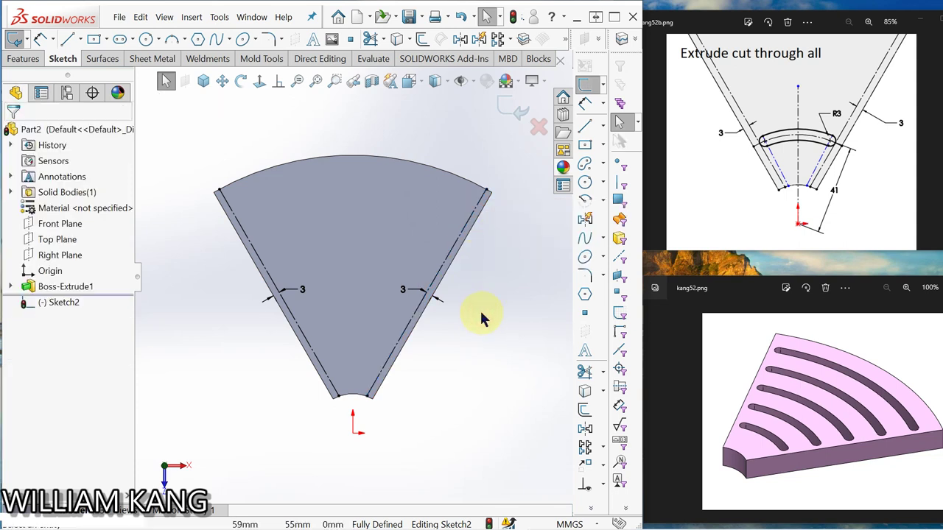
Draw a vertical construction centreline from the origin up to the top arc in Sketch2
click(582, 131)
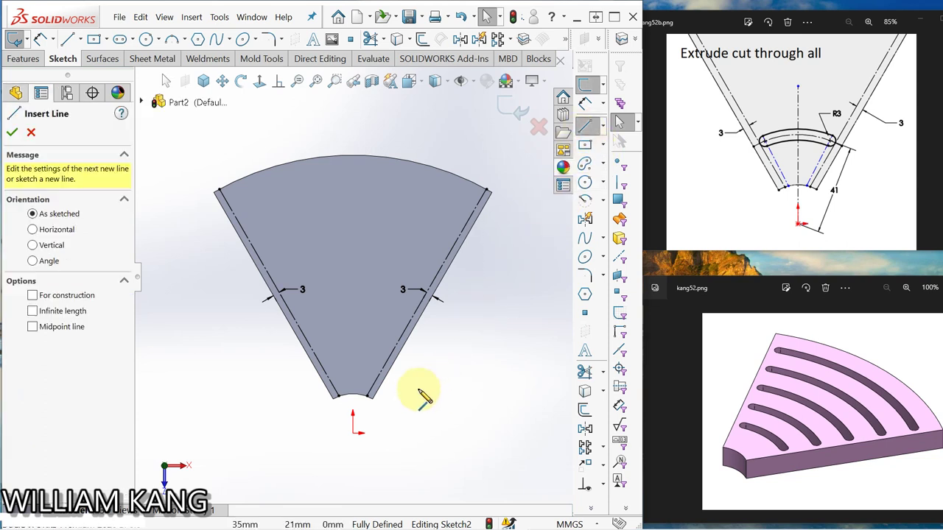
click(354, 435)
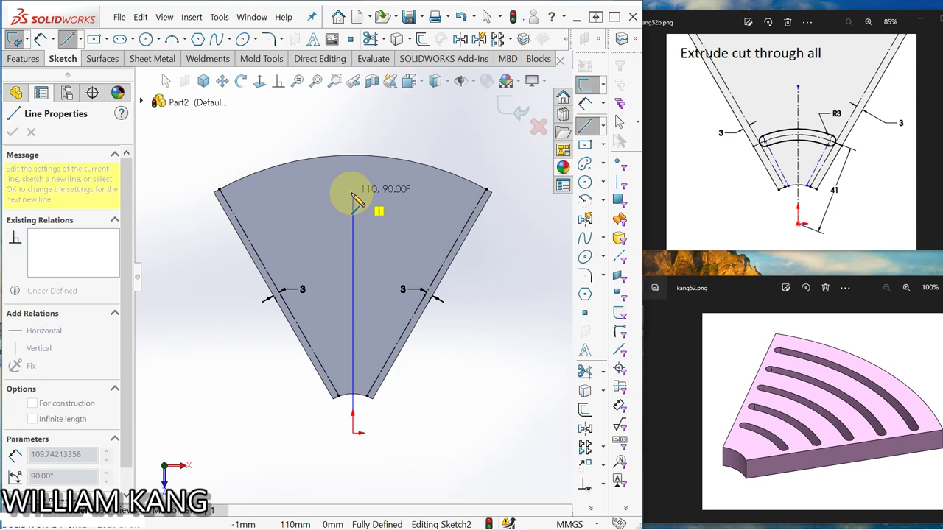
click(354, 197)
right_click(354, 198)
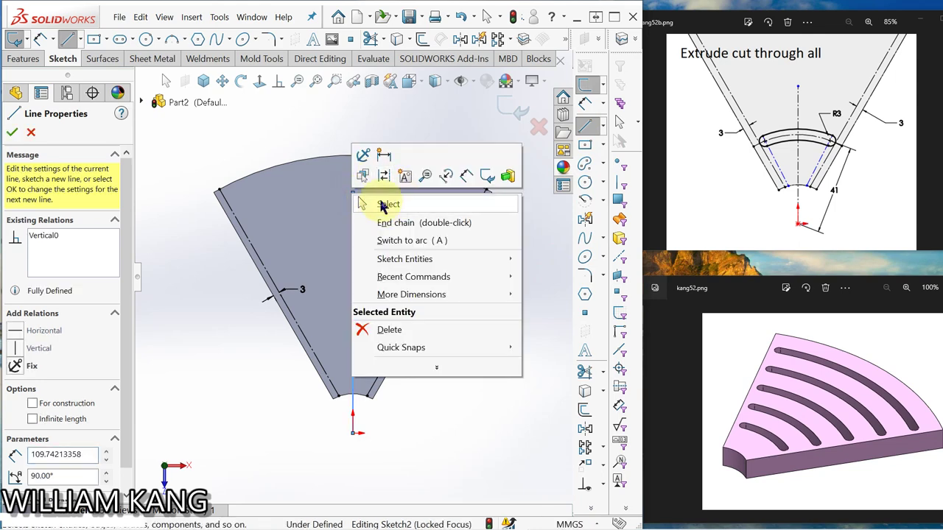
click(372, 205)
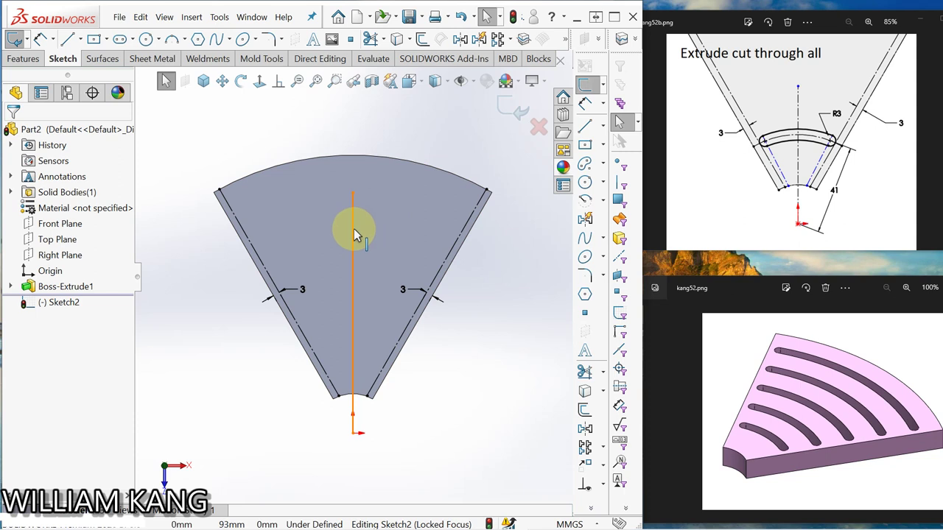
click(353, 236)
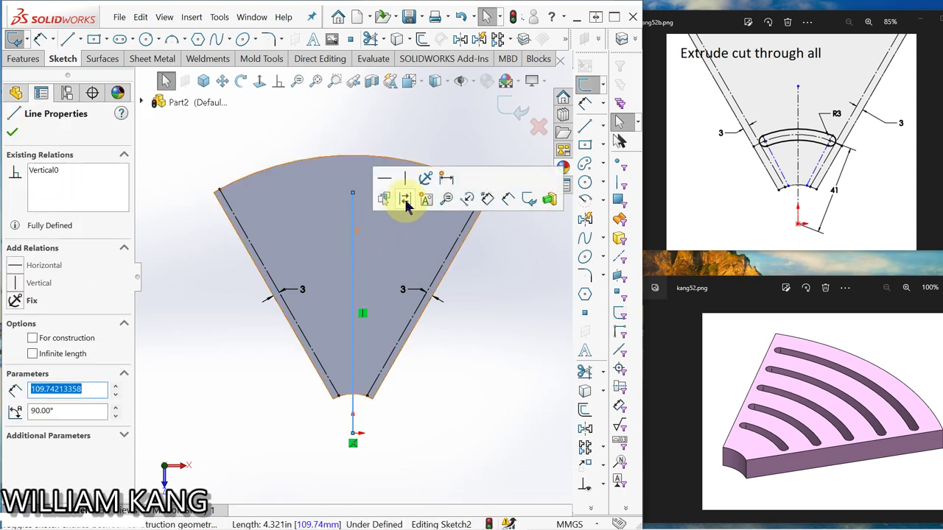
click(406, 197)
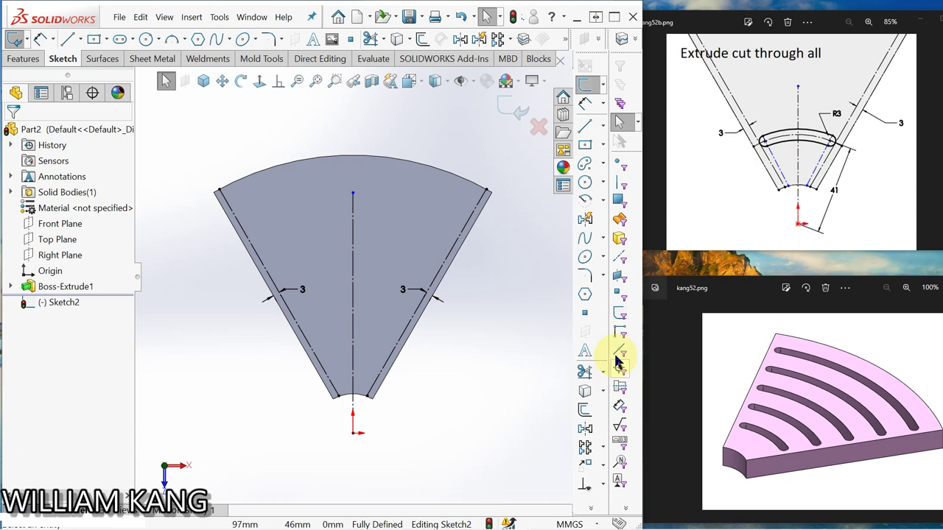
Sketch a centrepoint arc slot centred on the origin, spanning between the offset lines
click(586, 167)
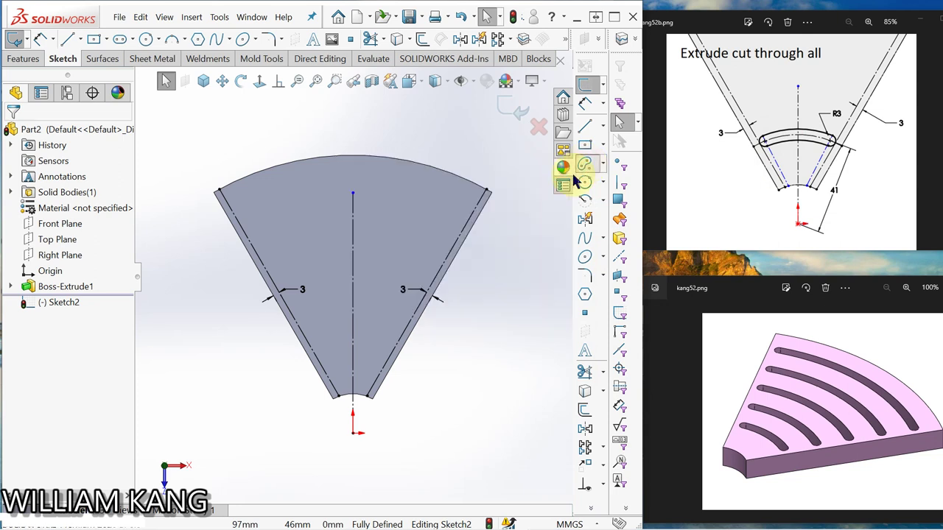
click(352, 433)
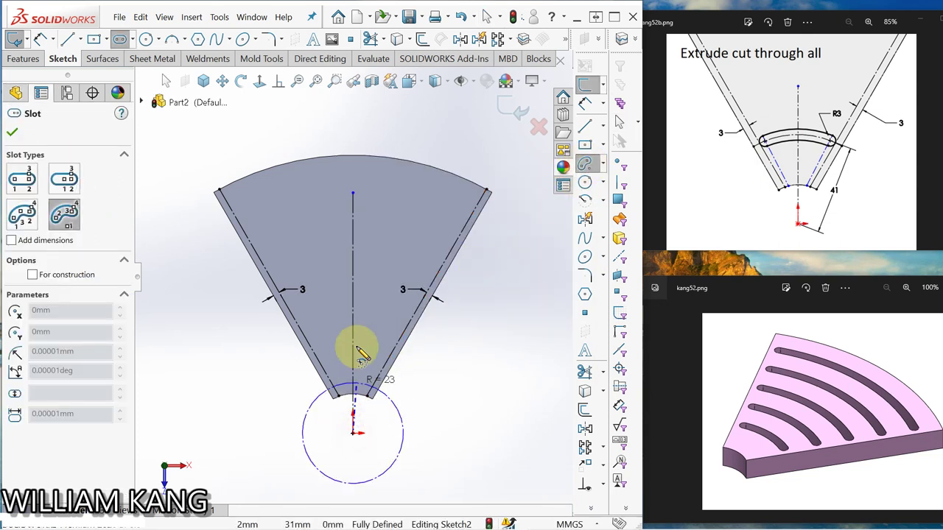
click(384, 304)
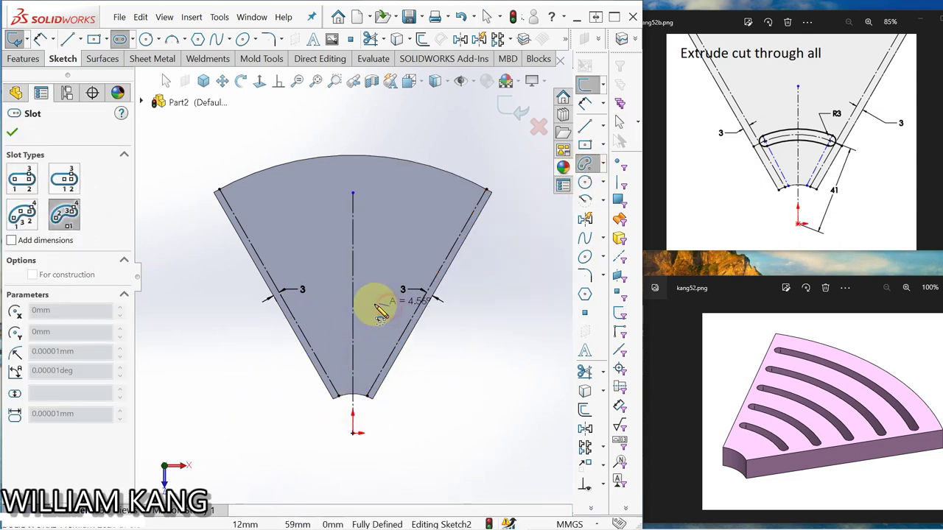
click(308, 309)
click(312, 309)
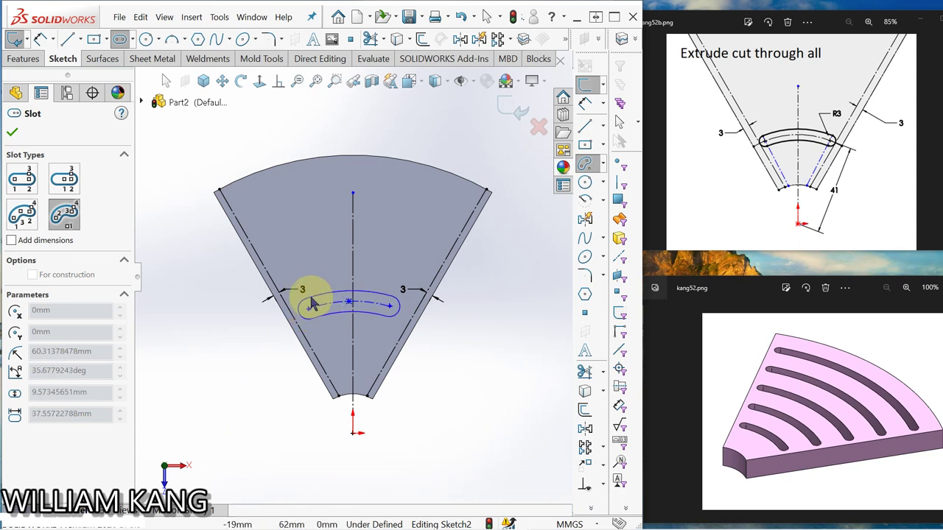
click(310, 296)
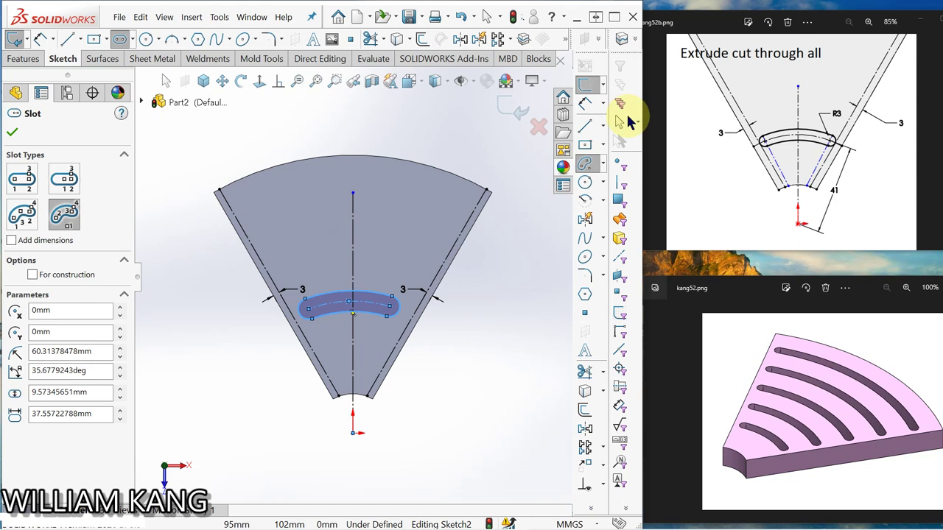
click(586, 105)
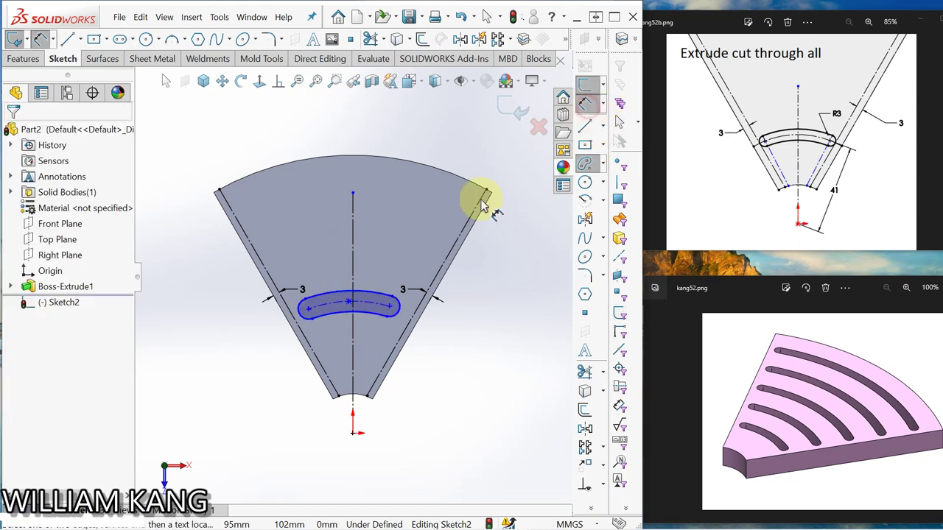
Dimension the slot's end arc with an R3 (3 mm) radius, then return to selection
click(399, 304)
click(470, 284)
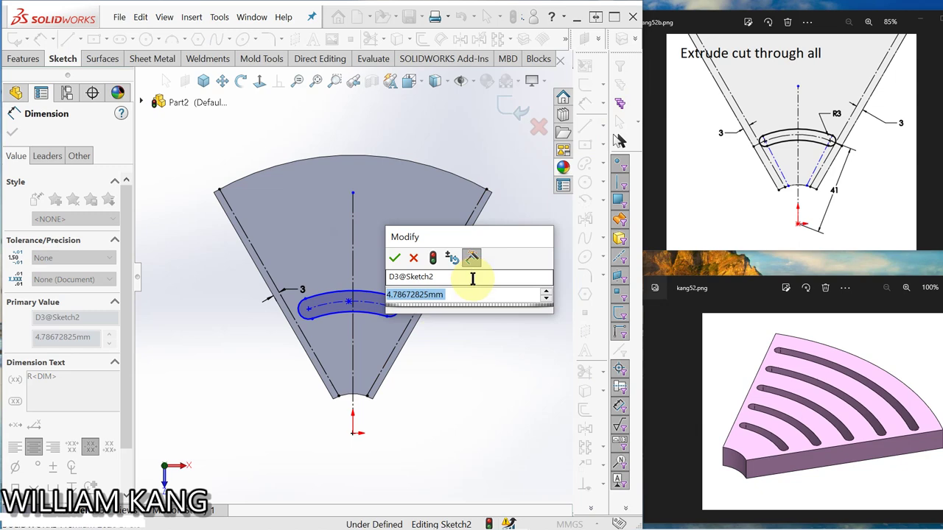
text(3)
key(Return)
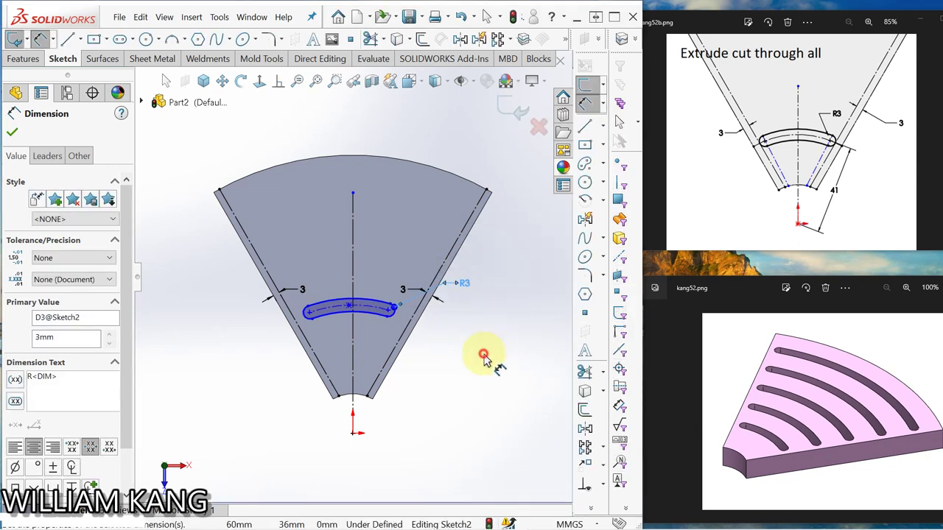
click(483, 356)
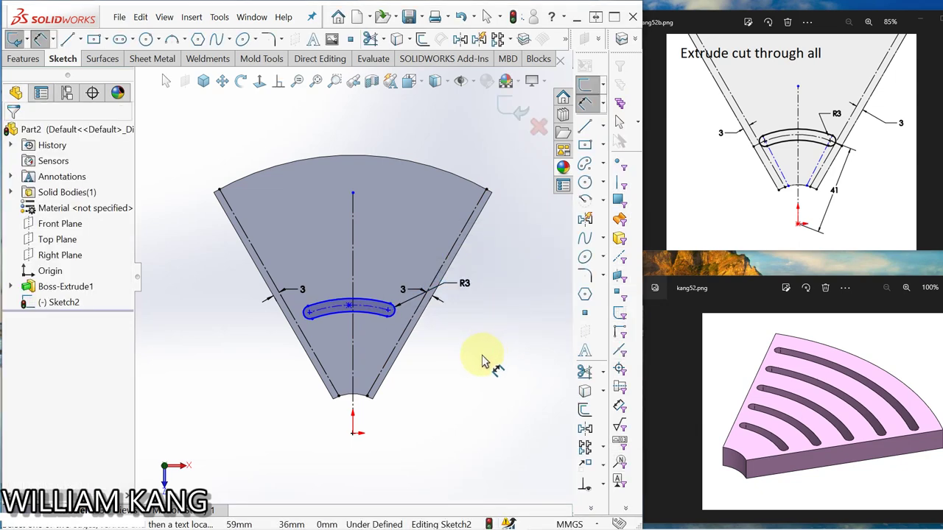
right_click(480, 359)
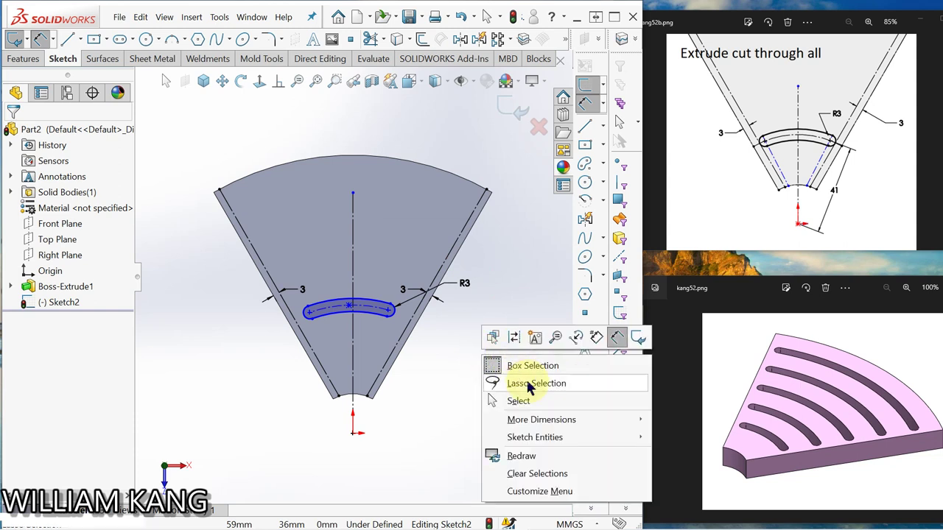
click(520, 399)
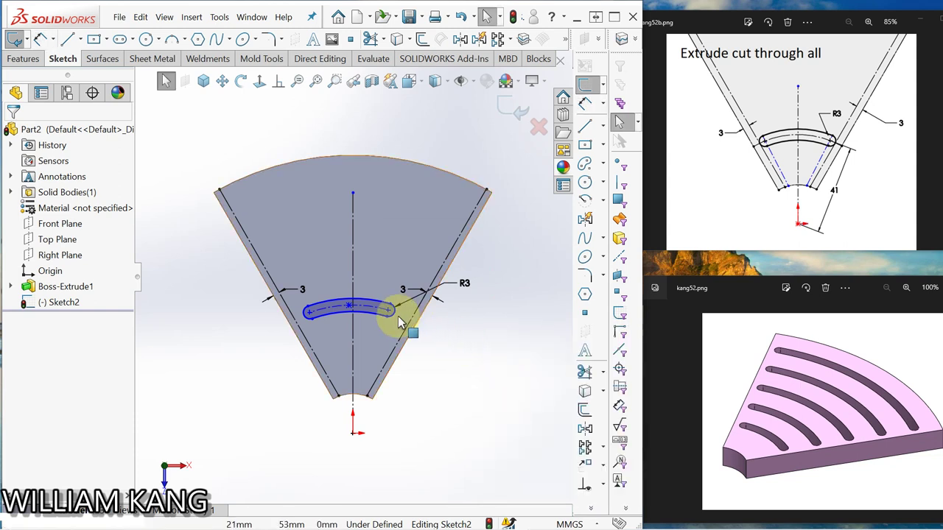
Make the slot's end arc tangent to the right offset line
click(277, 83)
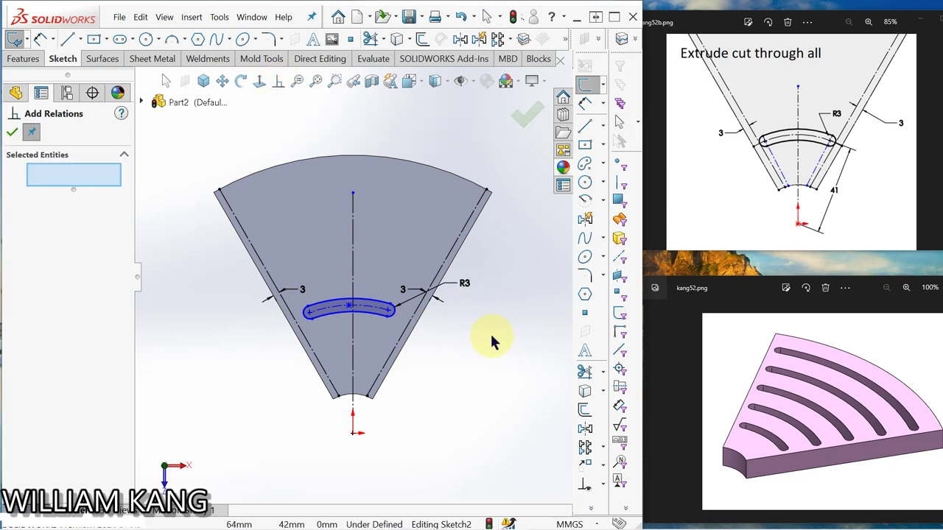
click(392, 315)
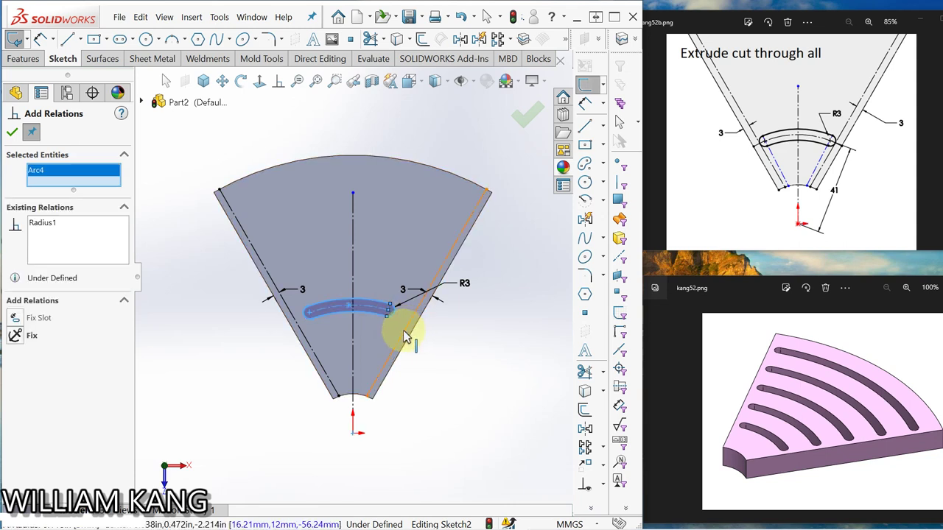
click(403, 337)
click(16, 331)
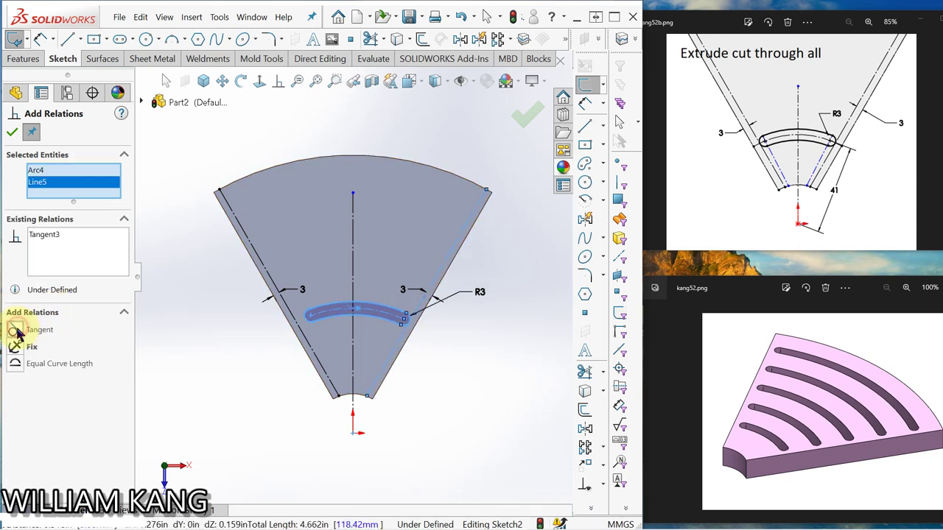
click(13, 132)
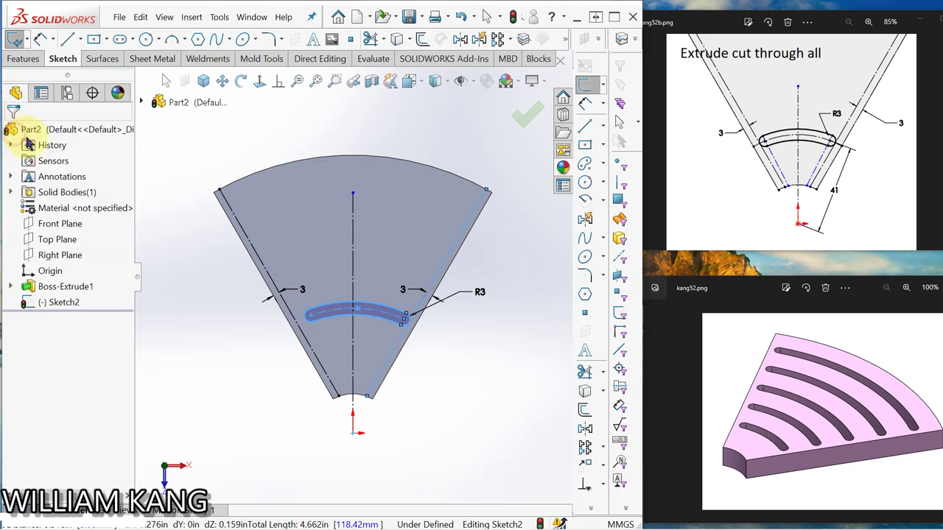
Add a Tangent relation between the slot's outer arc and the plate's left edge (Line10)
click(415, 378)
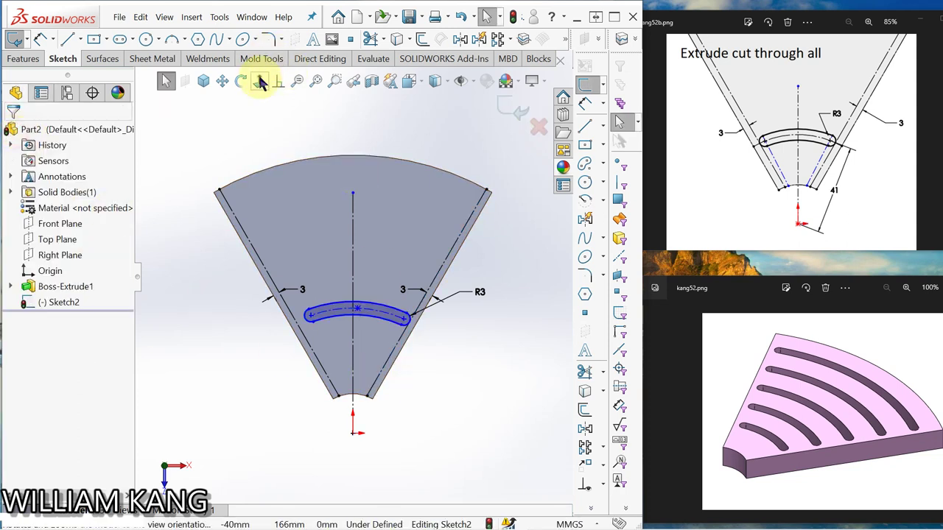
key(ctrl+Up)
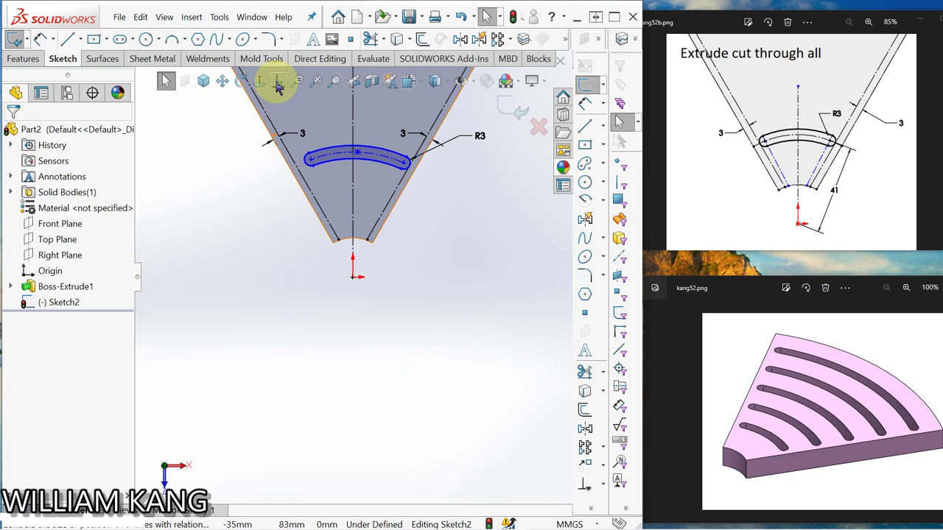
click(278, 83)
scroll(276, 175, up, 3)
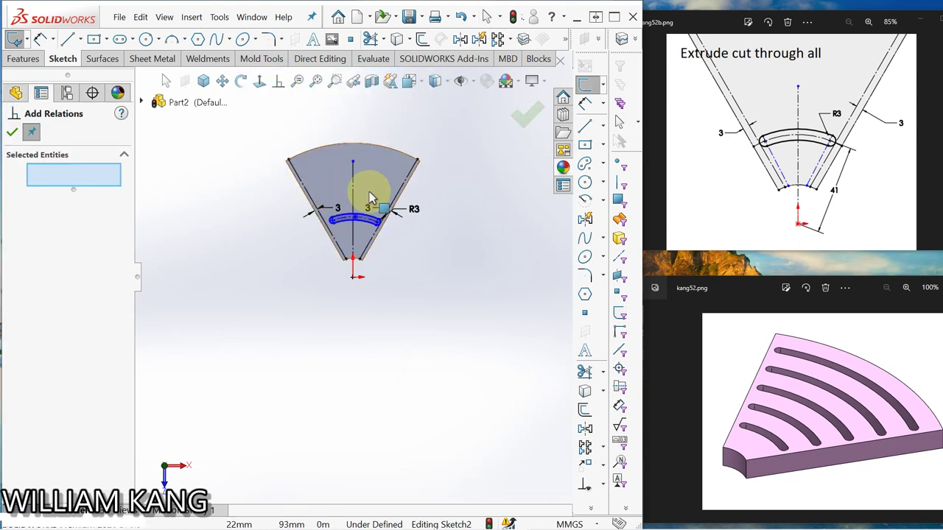
scroll(354, 214, down, 5)
key(f)
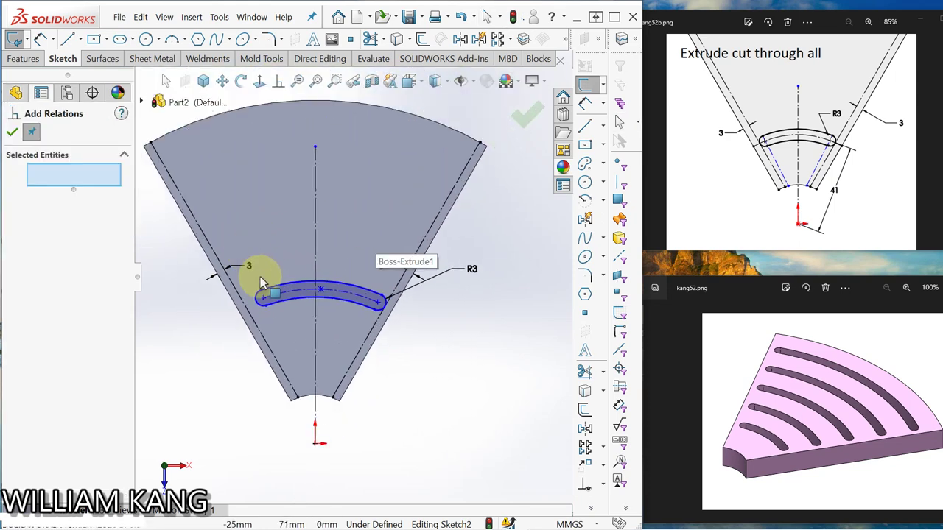
click(255, 302)
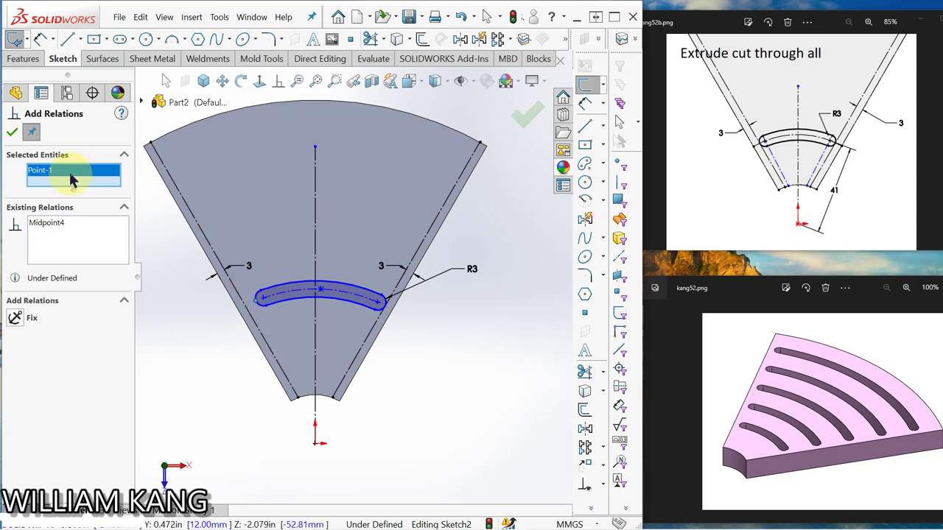
right_click(102, 184)
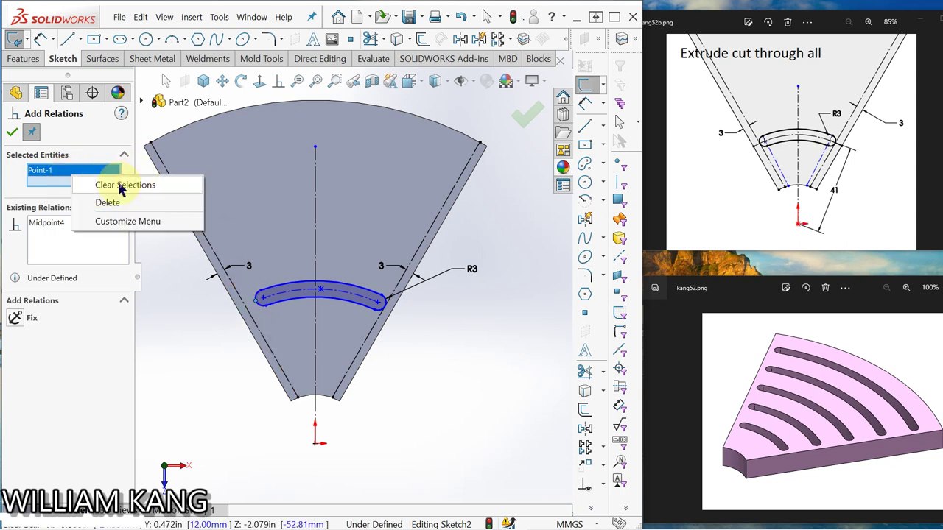
click(107, 202)
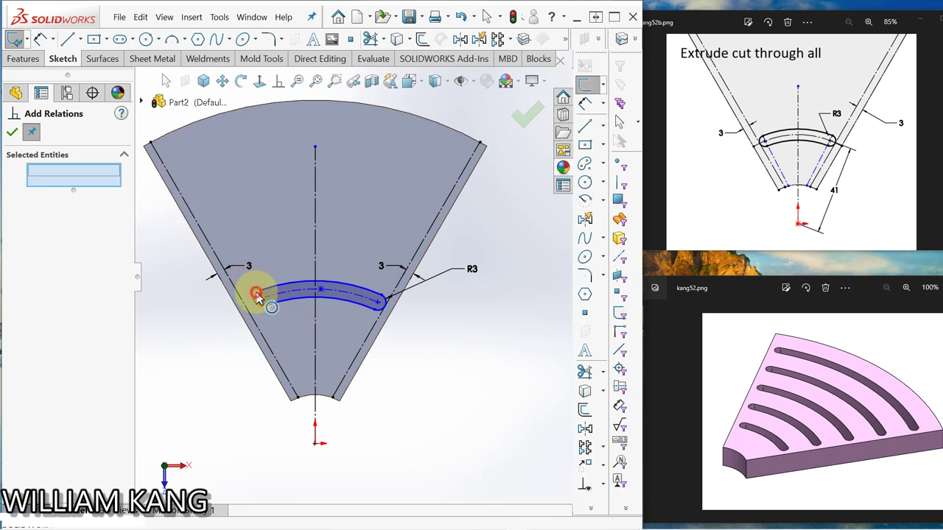
click(257, 298)
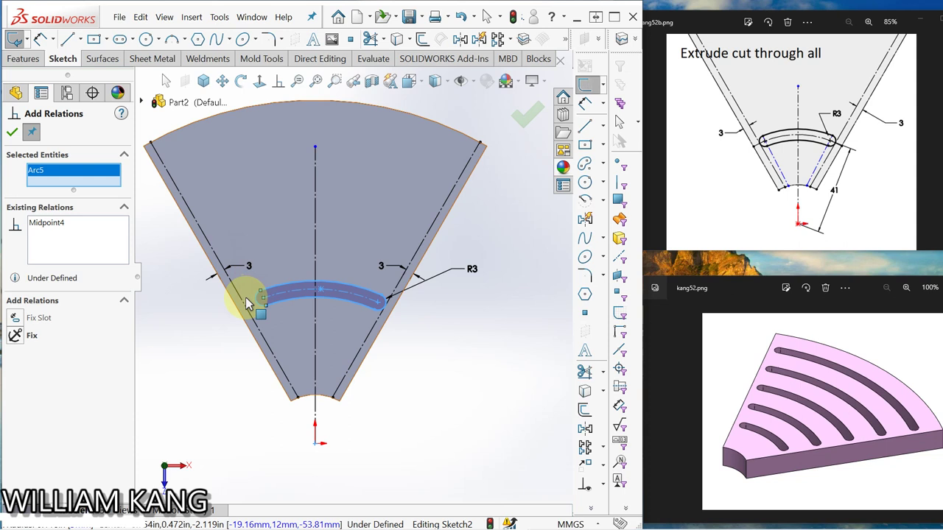
click(243, 302)
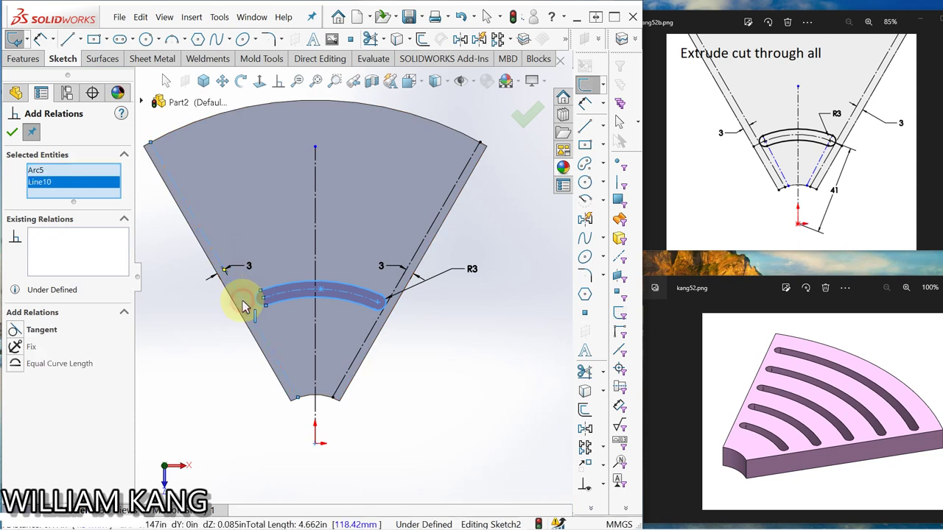
click(16, 330)
click(11, 136)
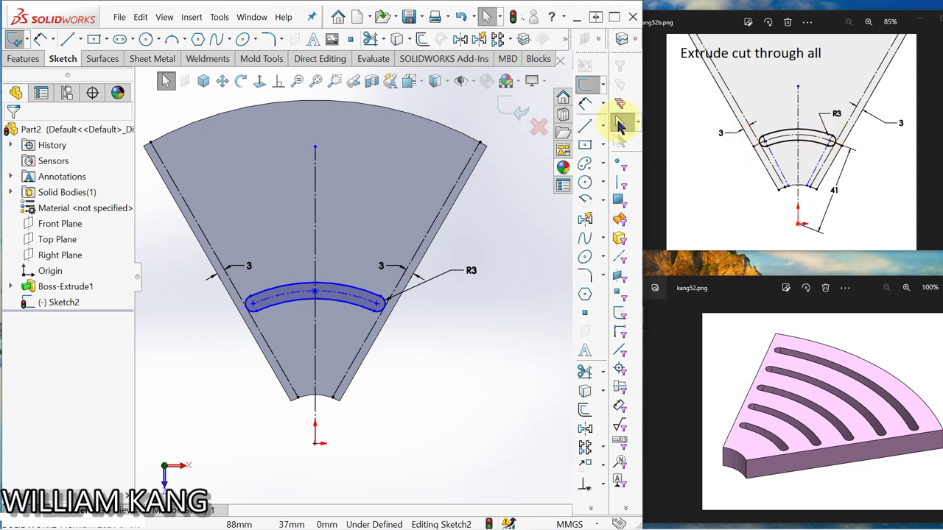
Dimension the slot 41 mm from the origin, fully defining Sketch2
click(586, 104)
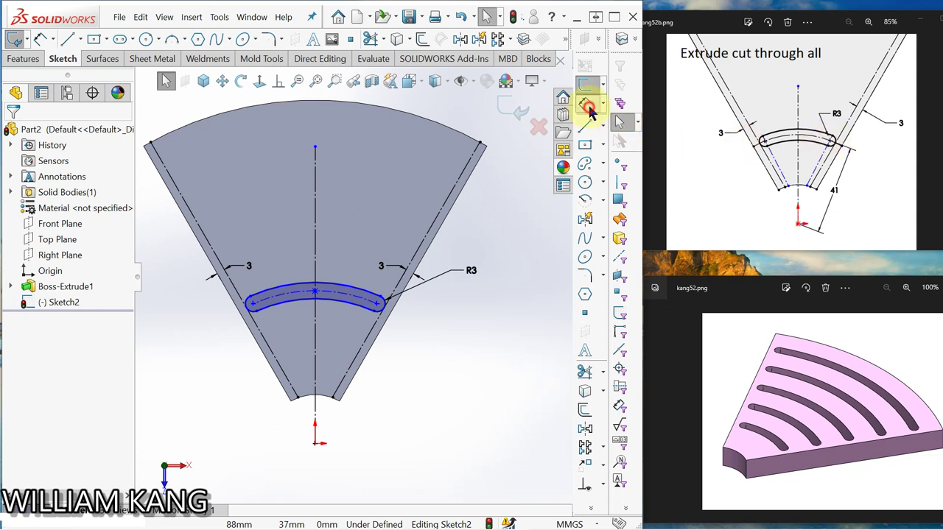
key(Escape)
click(376, 310)
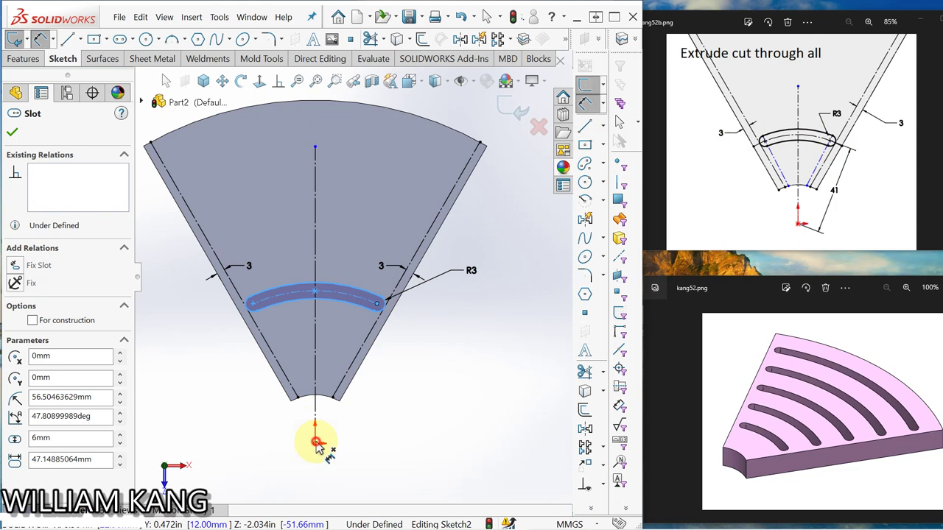
click(316, 443)
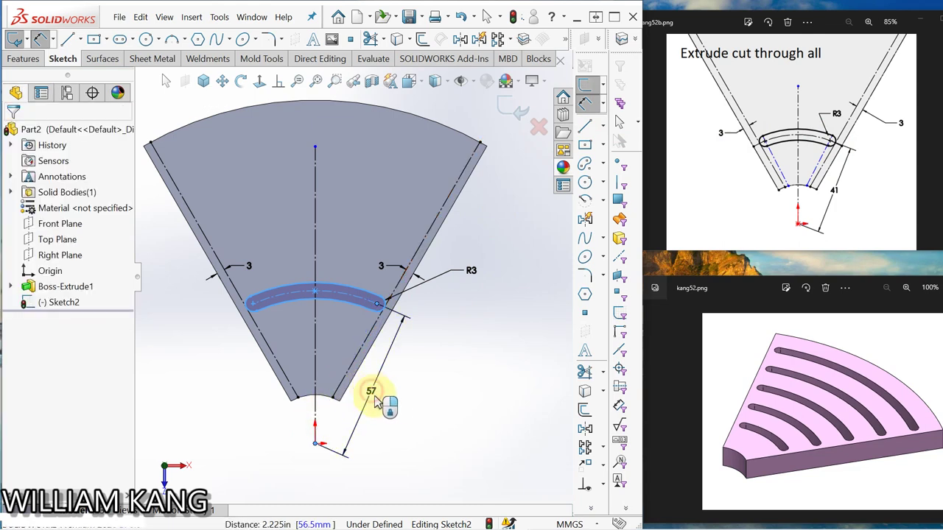
click(374, 400)
key(Return)
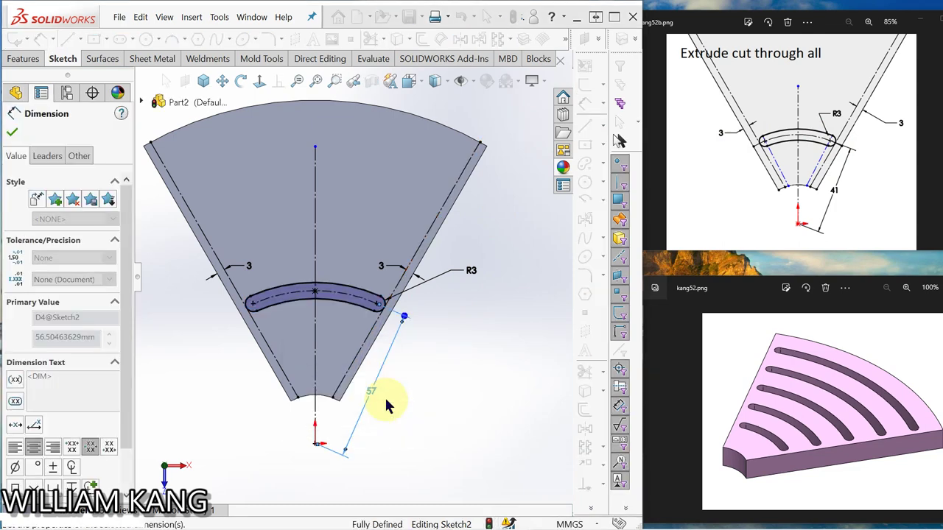
click(396, 442)
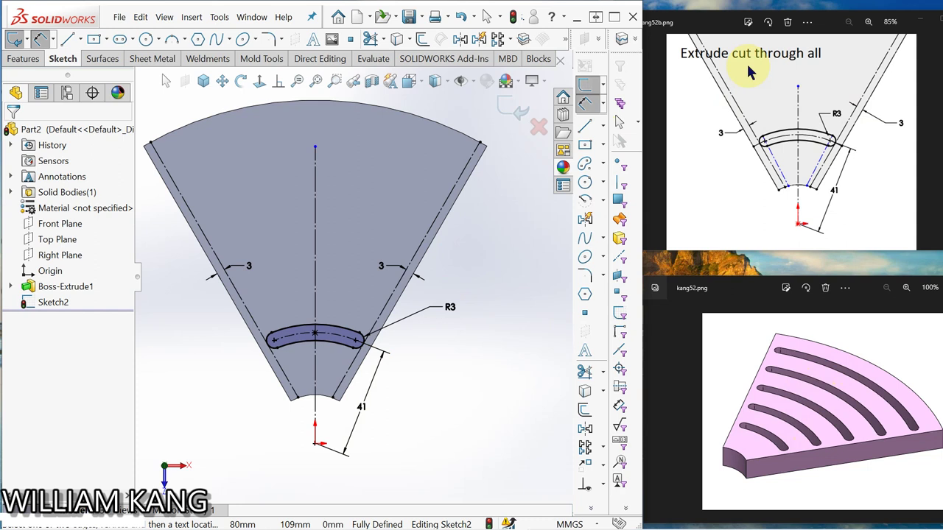
Extrude-cut the slot profile Through All and orbit to inspect the opening
click(26, 59)
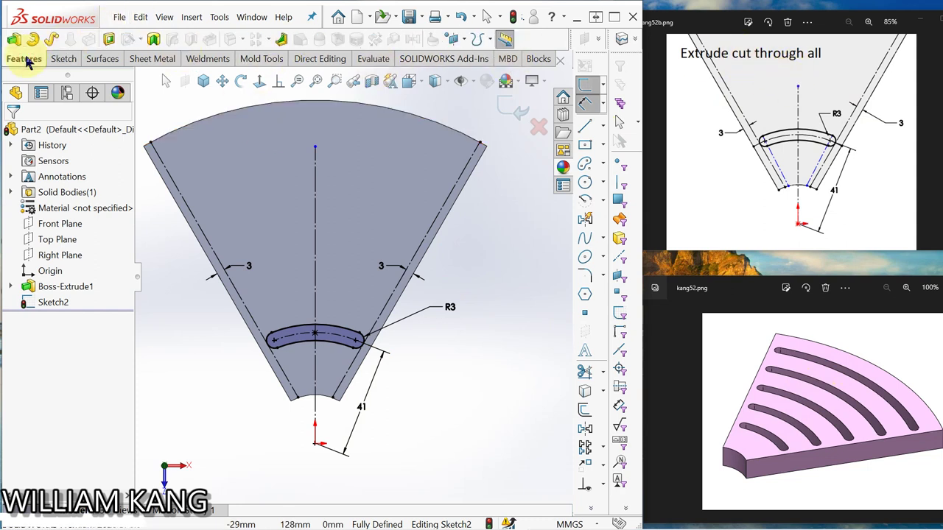
click(109, 40)
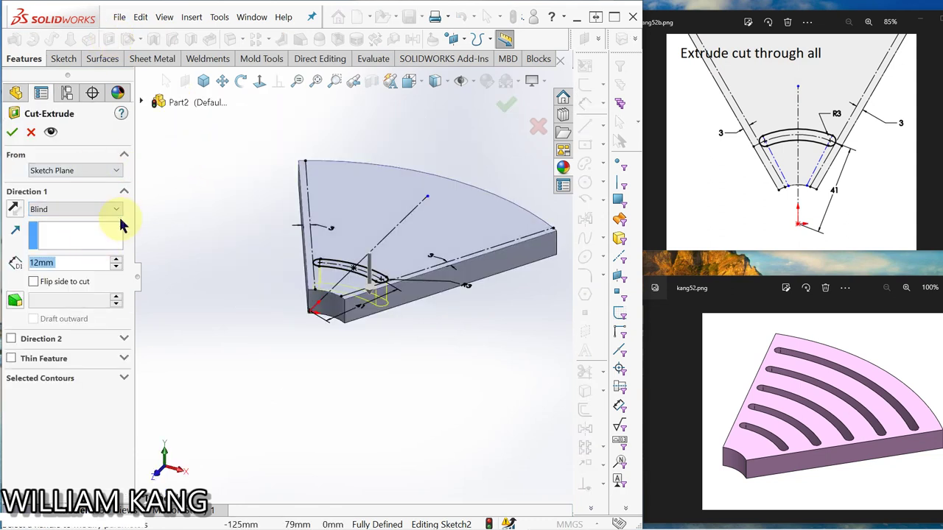
click(116, 209)
click(95, 233)
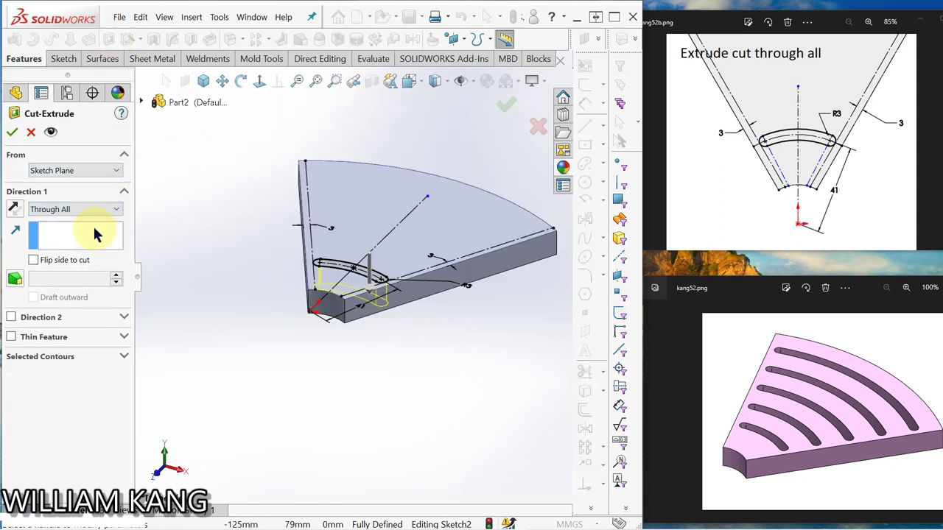
key(Return)
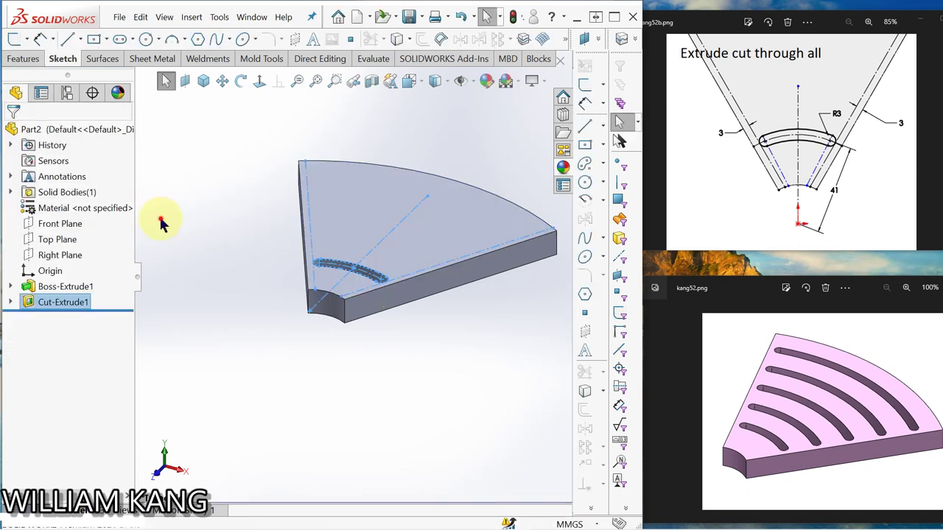
middle_drag(163, 218, 177, 277)
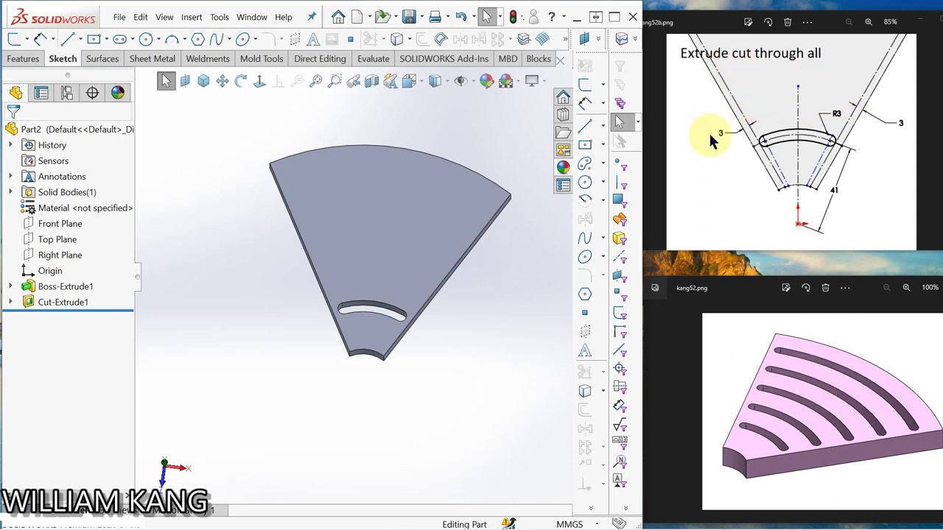
Start a Linear Pattern and activate its Direction 1 reference box
click(930, 136)
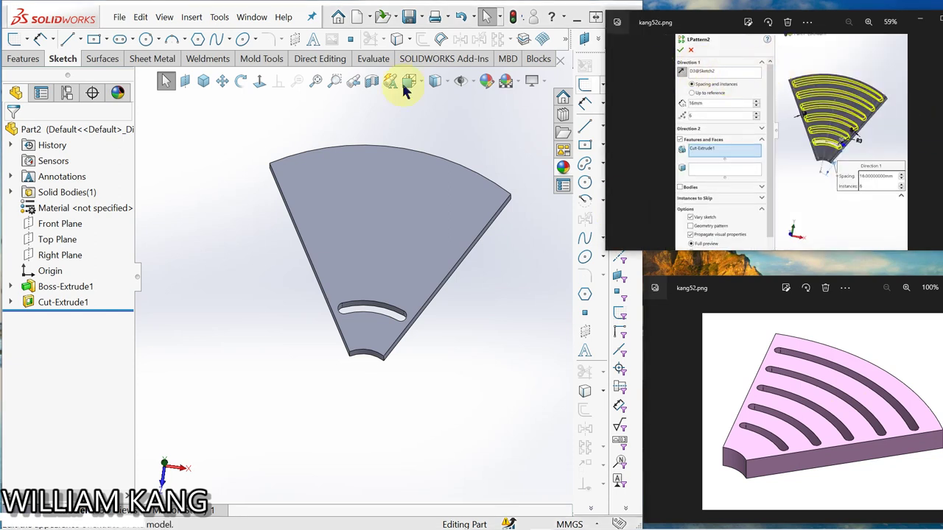
click(177, 184)
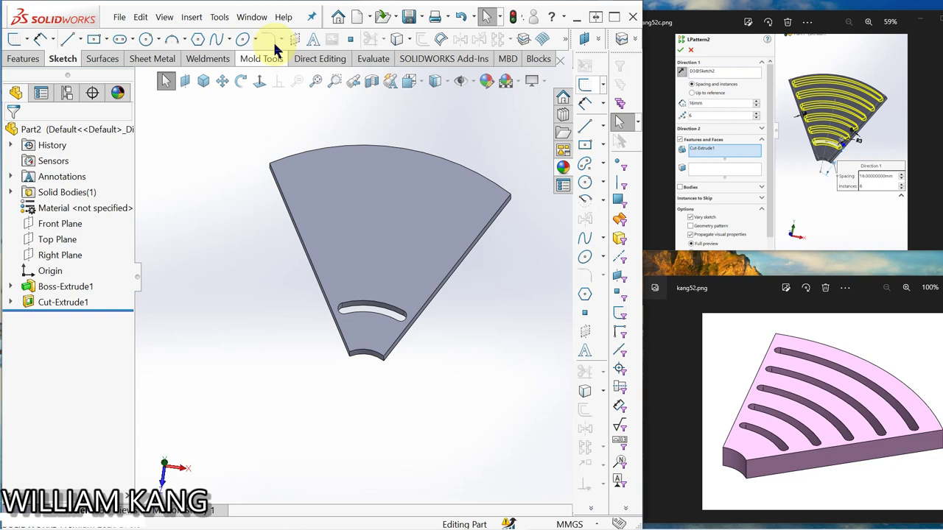
click(22, 58)
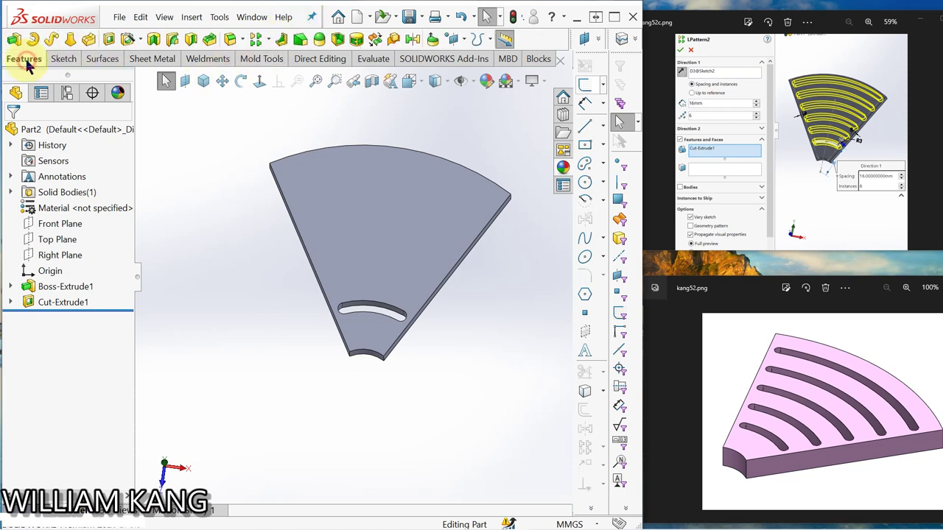
click(255, 42)
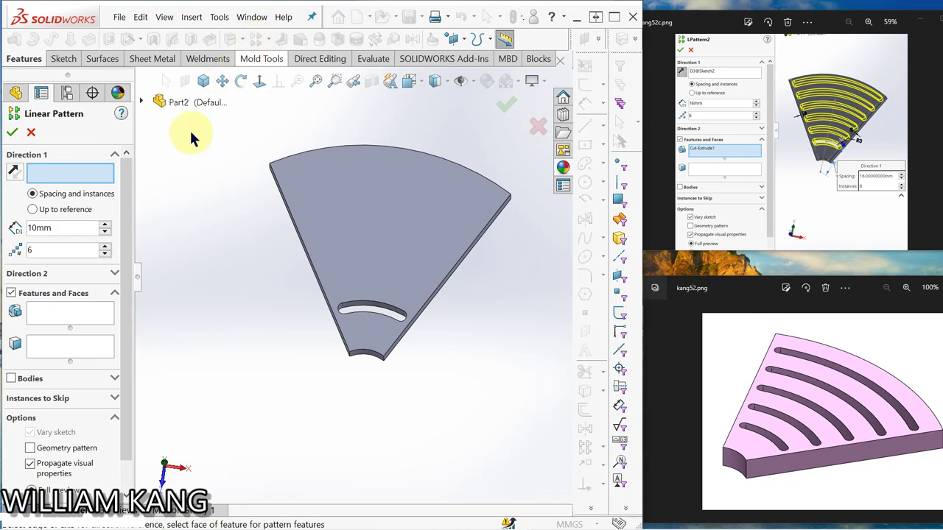
click(85, 176)
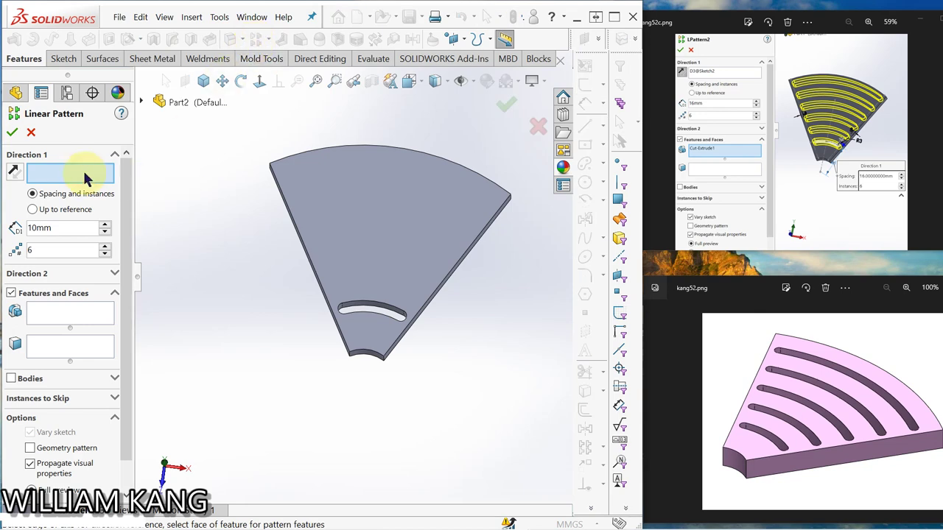
Cancel the unfinished Linear Pattern and select Cut-Extrude1 to show its dimensions
click(141, 102)
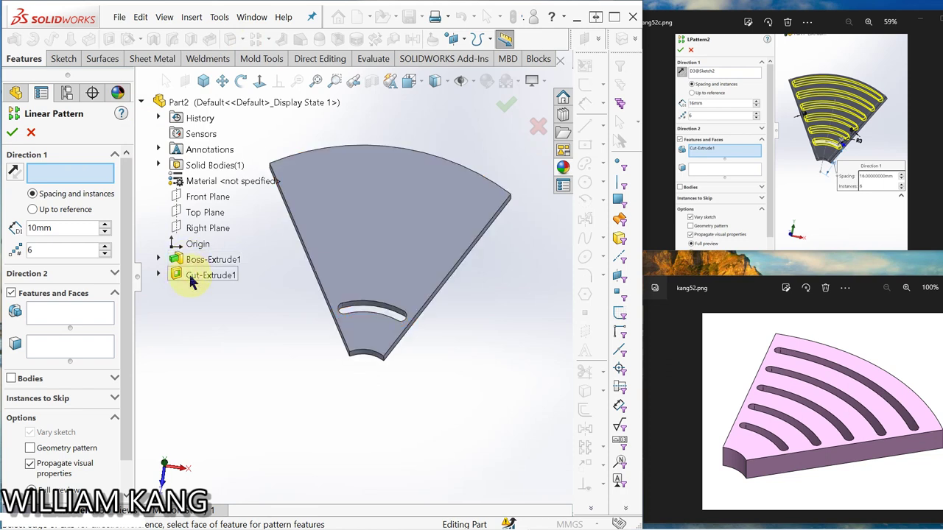
click(159, 275)
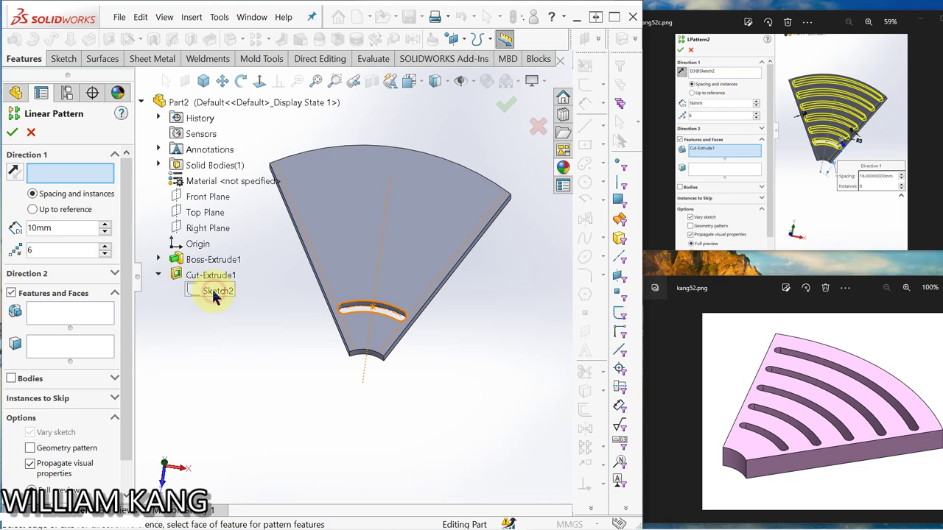
click(157, 259)
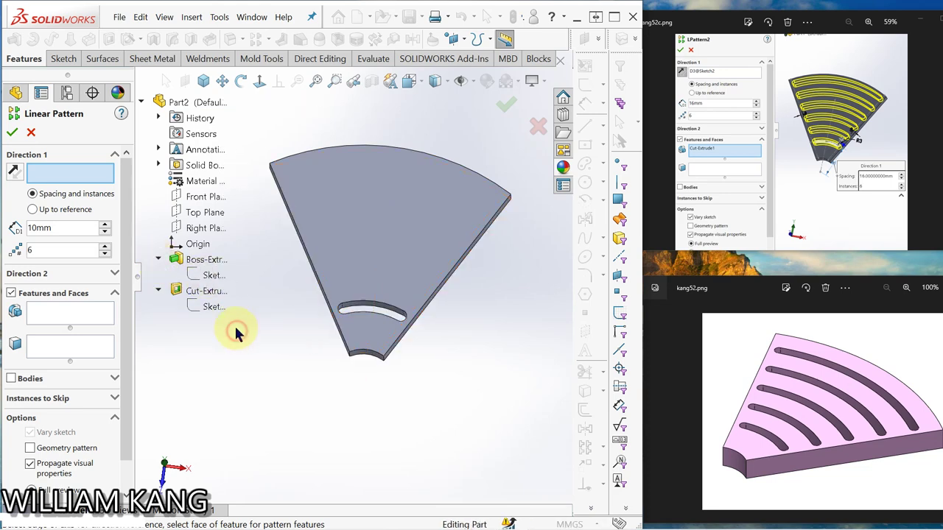
click(197, 295)
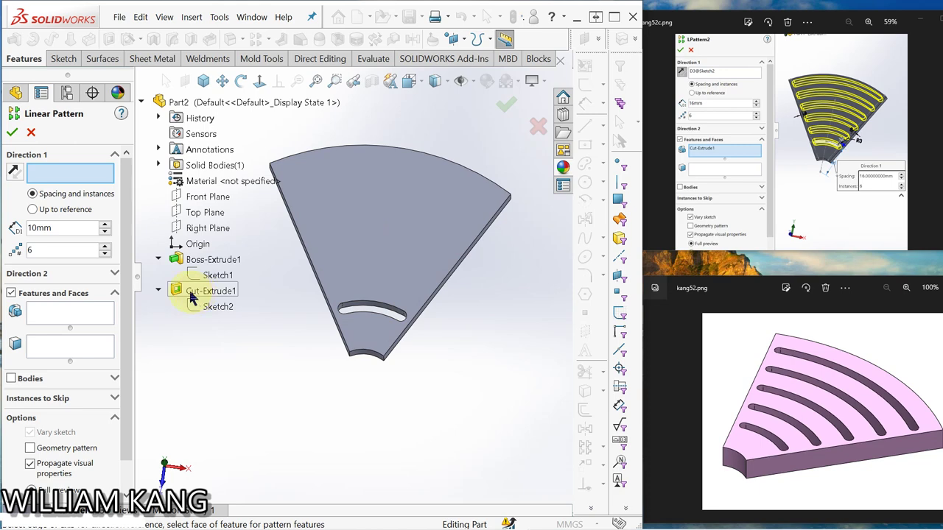
click(31, 132)
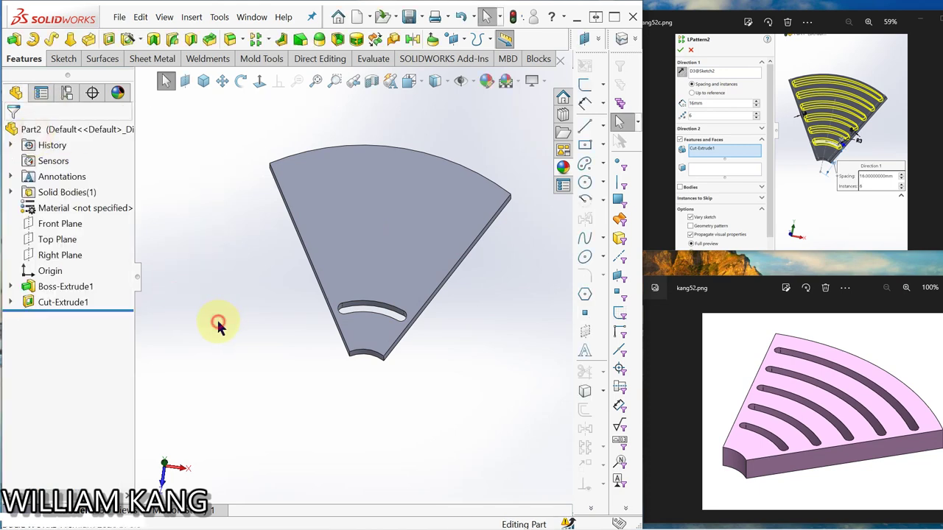
click(28, 303)
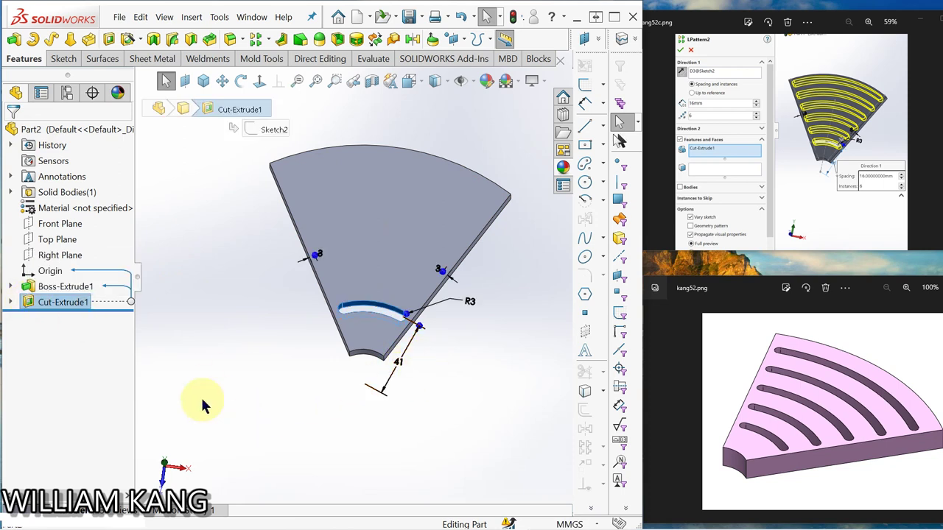
Display Cut-Extrude1's sketch dimensions and select the 41 mm slot position dimension
click(211, 373)
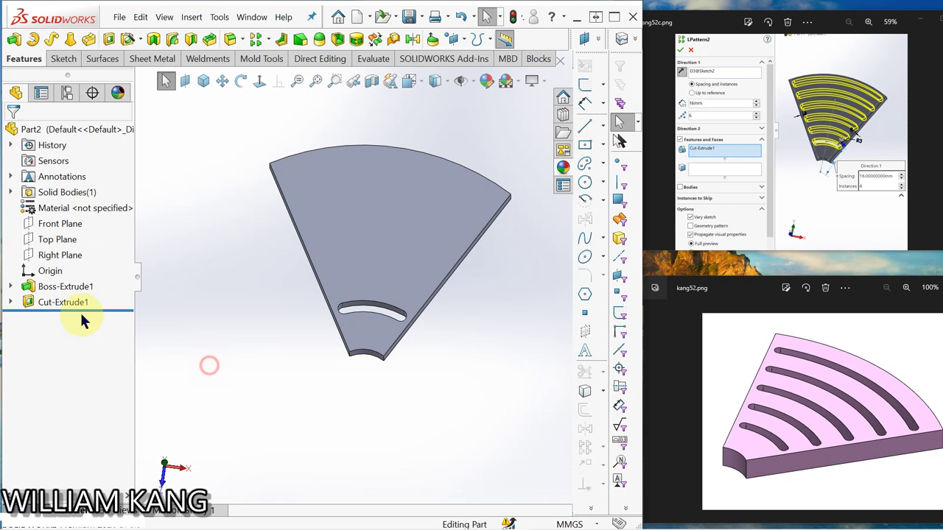
right_click(64, 308)
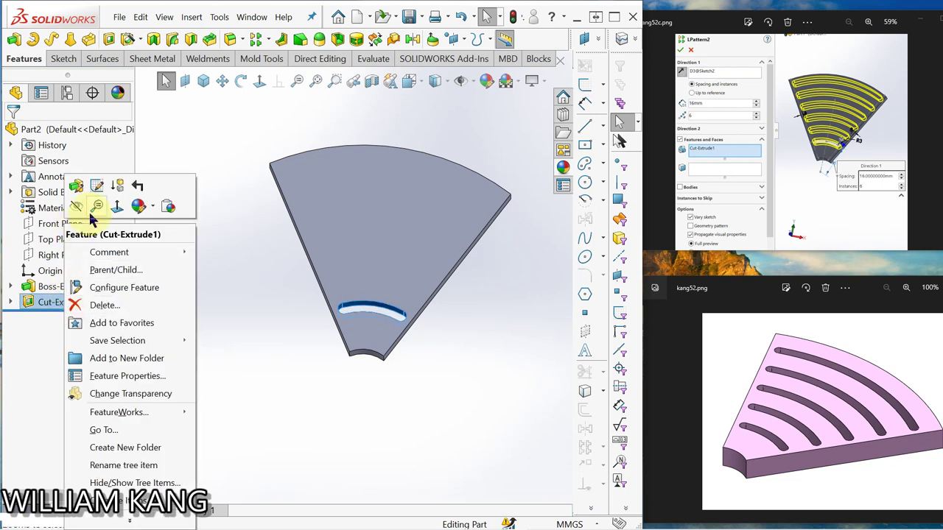
click(233, 324)
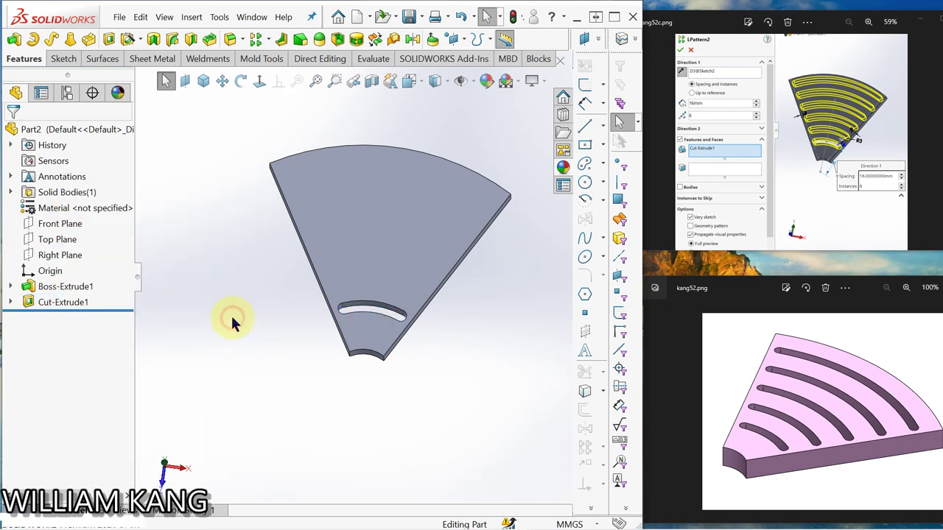
click(65, 308)
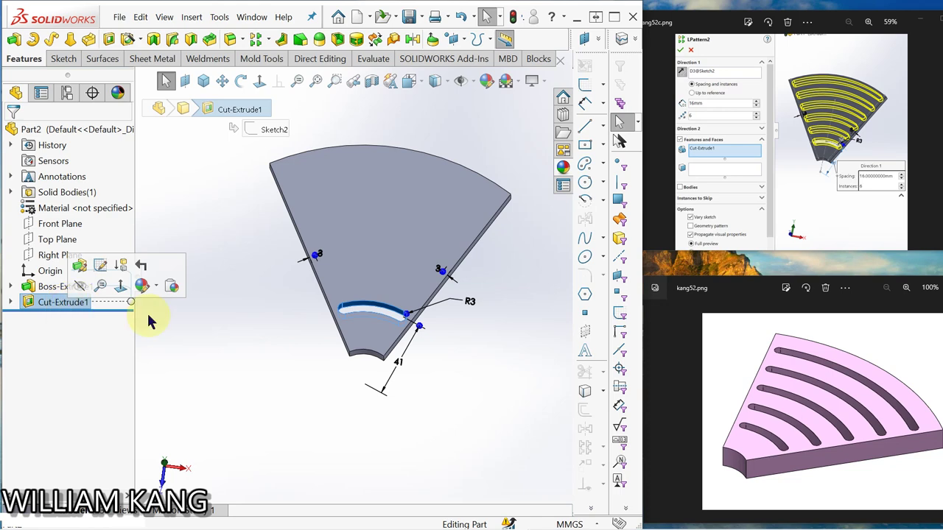
click(404, 361)
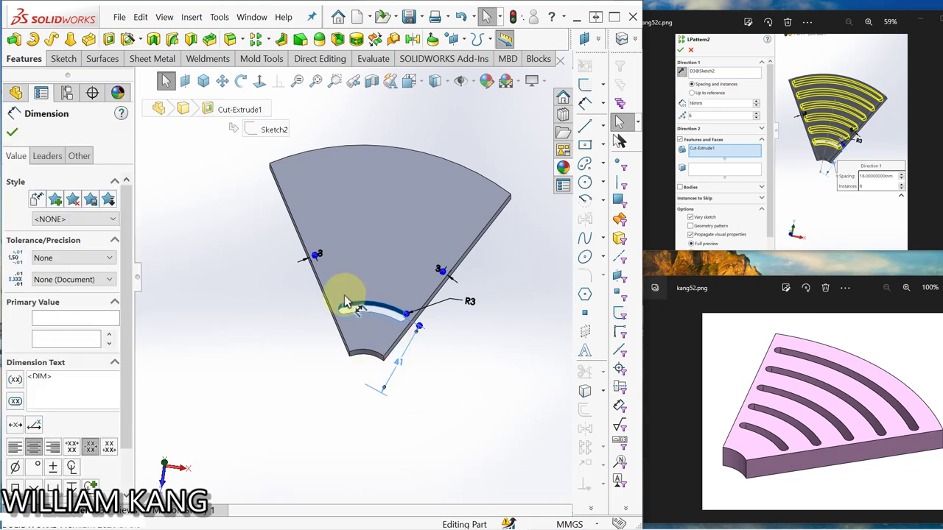
Linear-pattern Cut-Extrude1 along the 41 mm dimension: 6 instances at 16 mm spacing
click(269, 39)
click(278, 57)
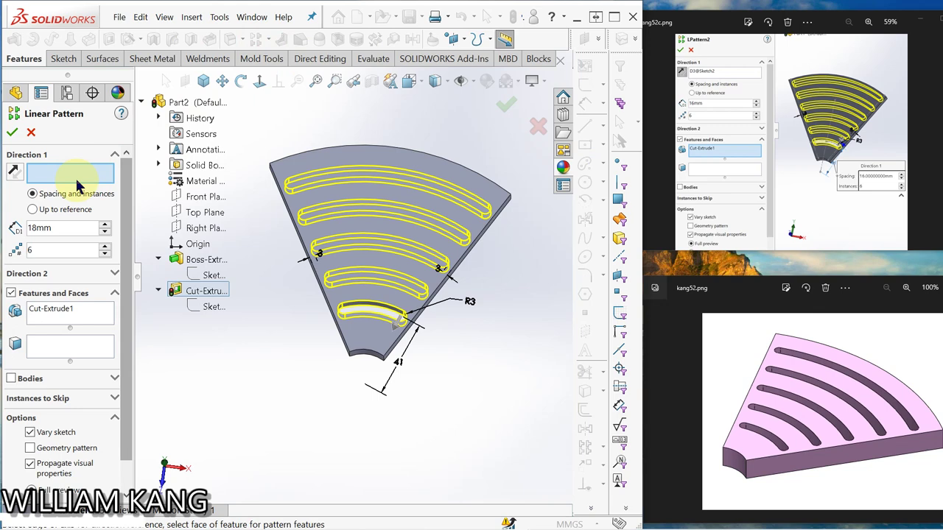
click(401, 368)
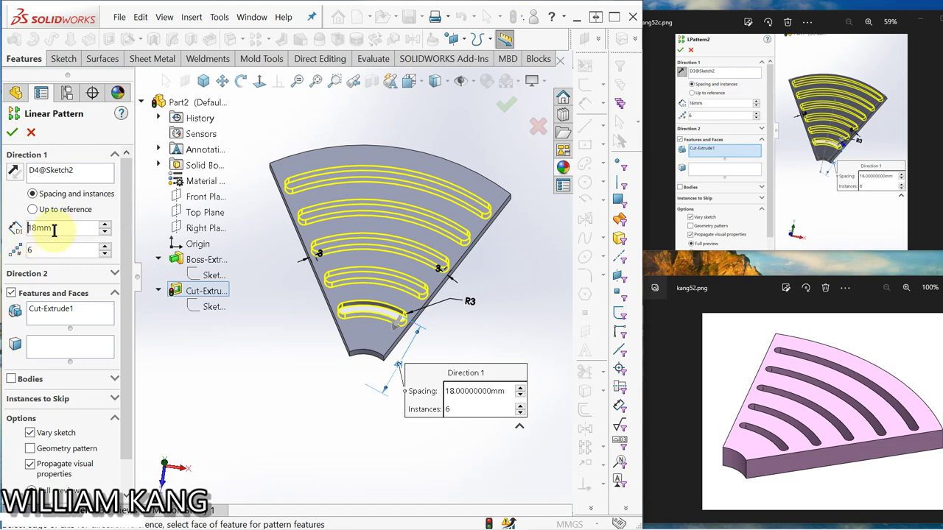
click(44, 228)
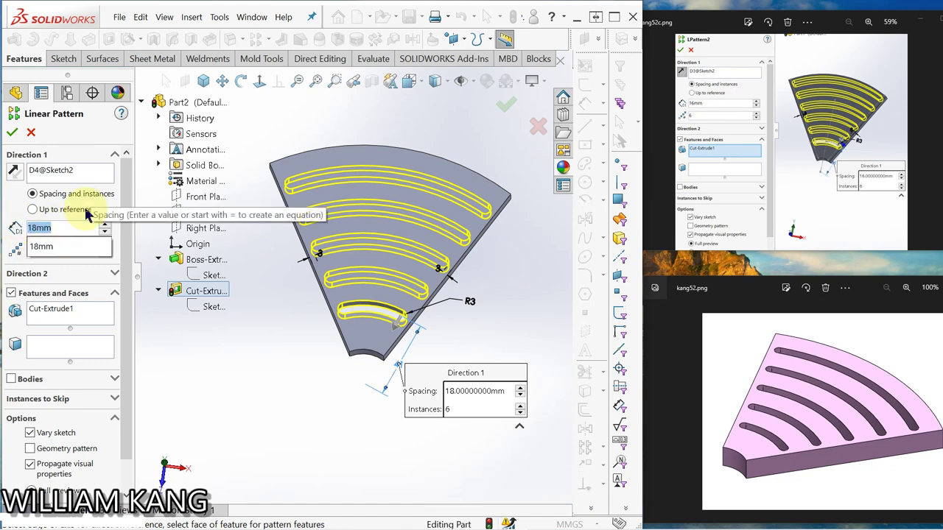
key(Return)
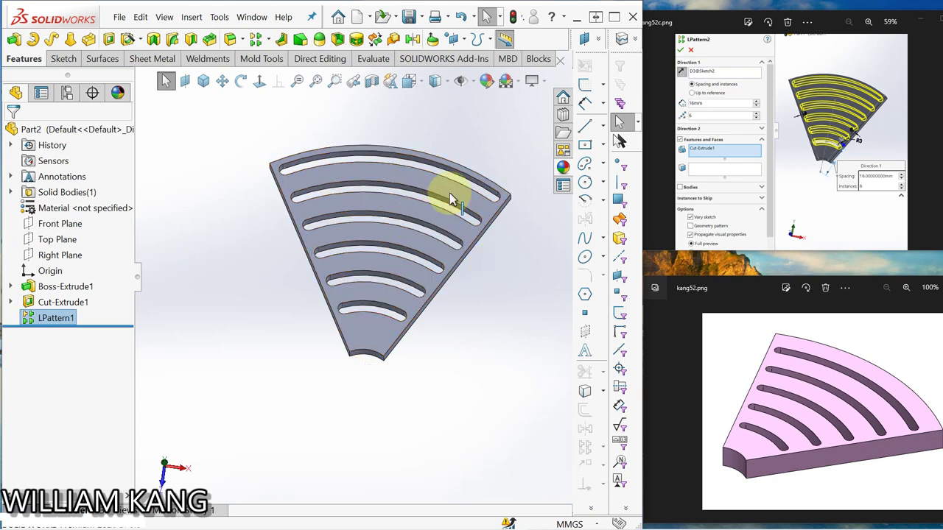
click(479, 393)
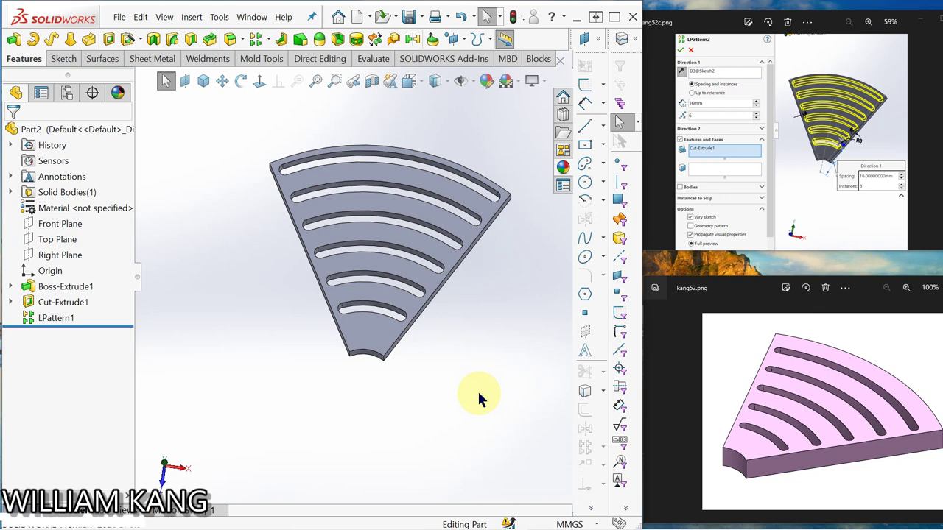
middle_drag(479, 398, 441, 391)
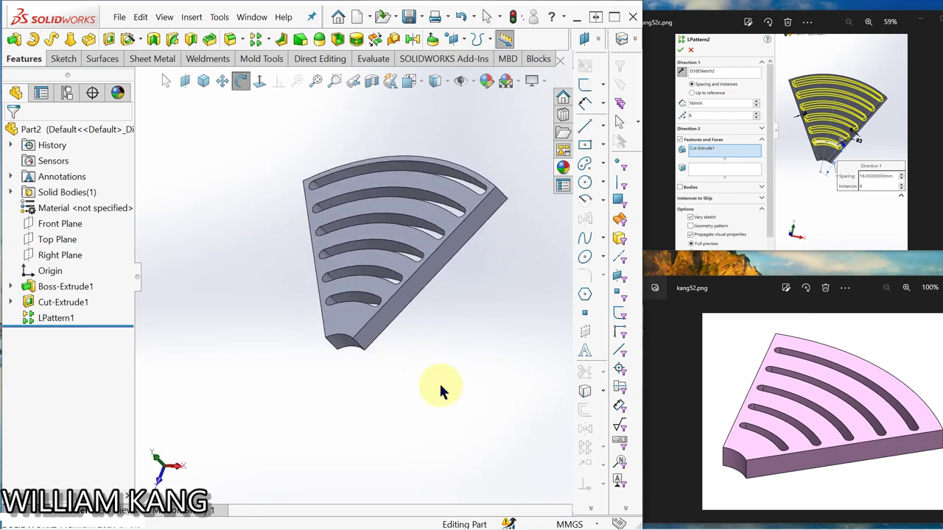
click(53, 318)
click(65, 285)
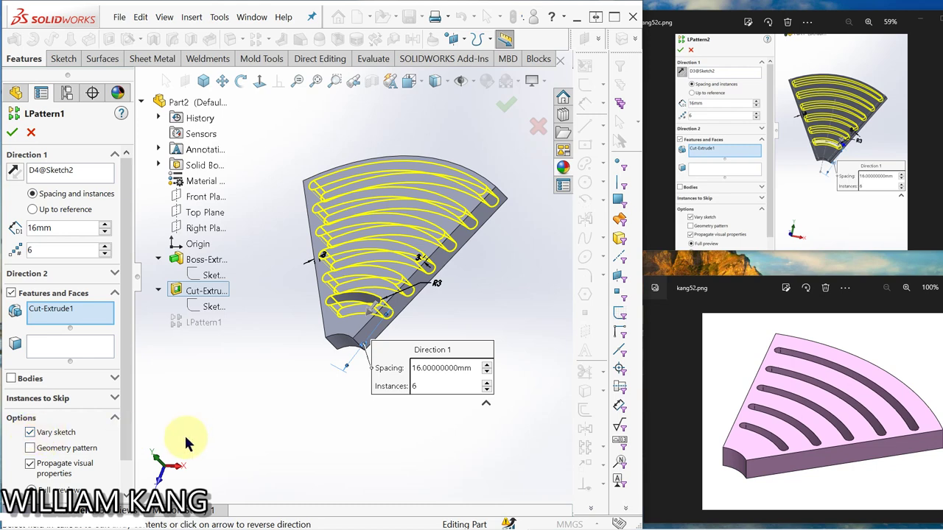
click(65, 171)
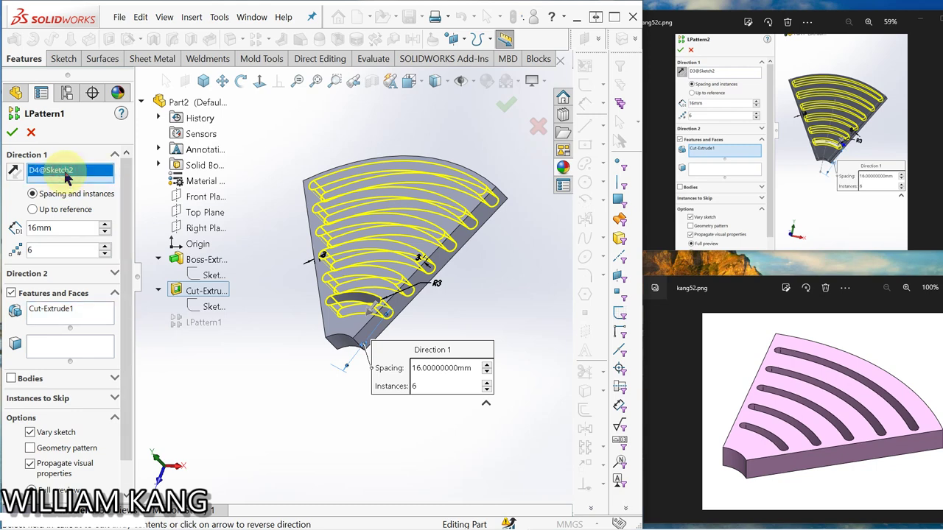
right_click(82, 183)
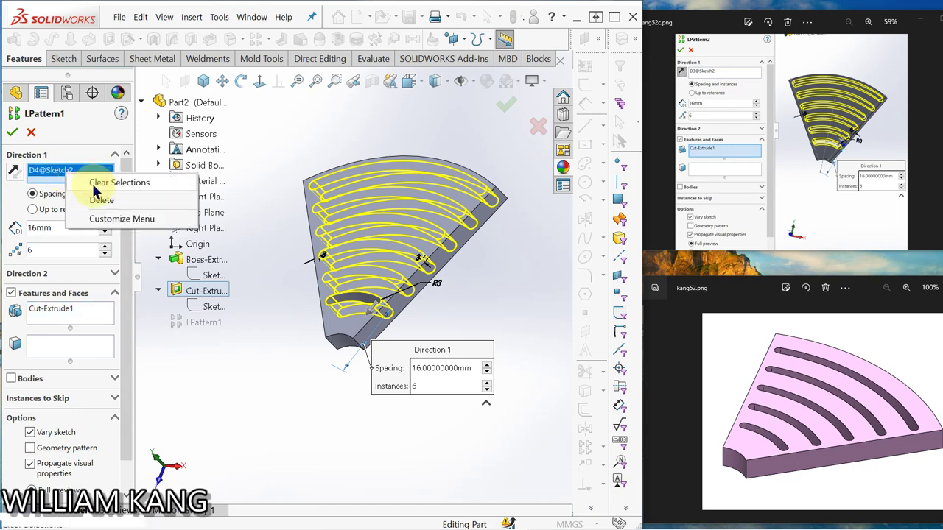
click(102, 201)
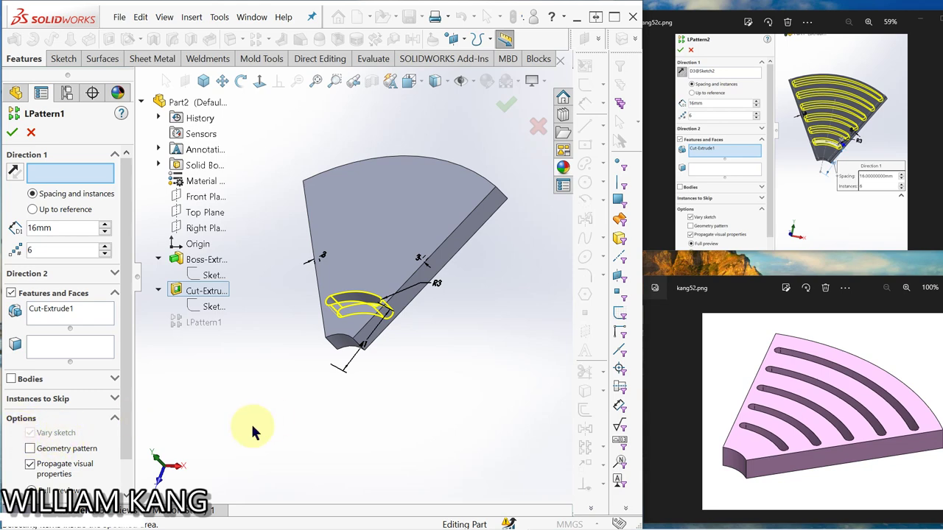
middle_drag(263, 381, 316, 436)
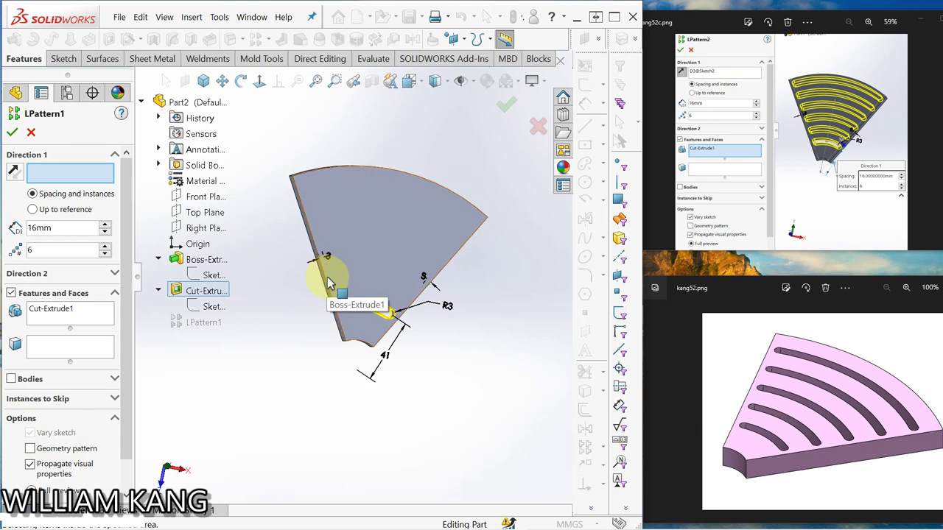
click(63, 170)
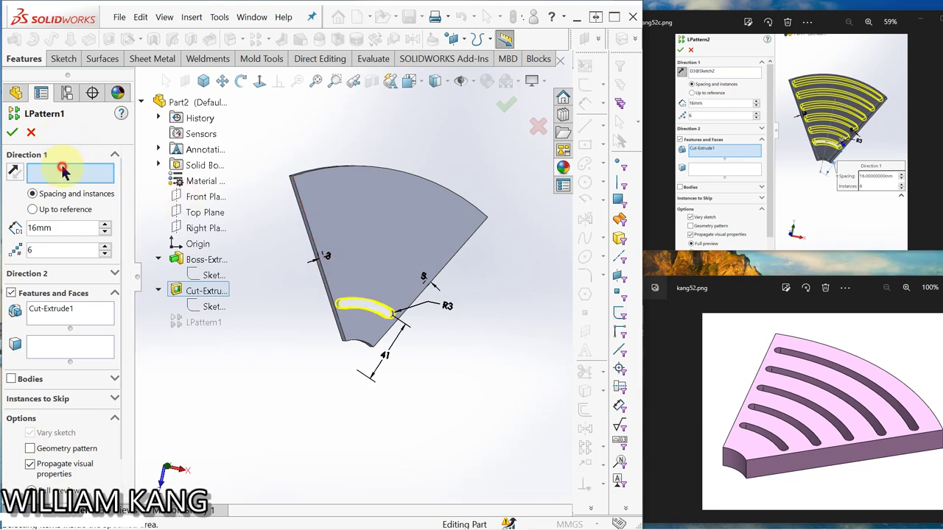
click(324, 273)
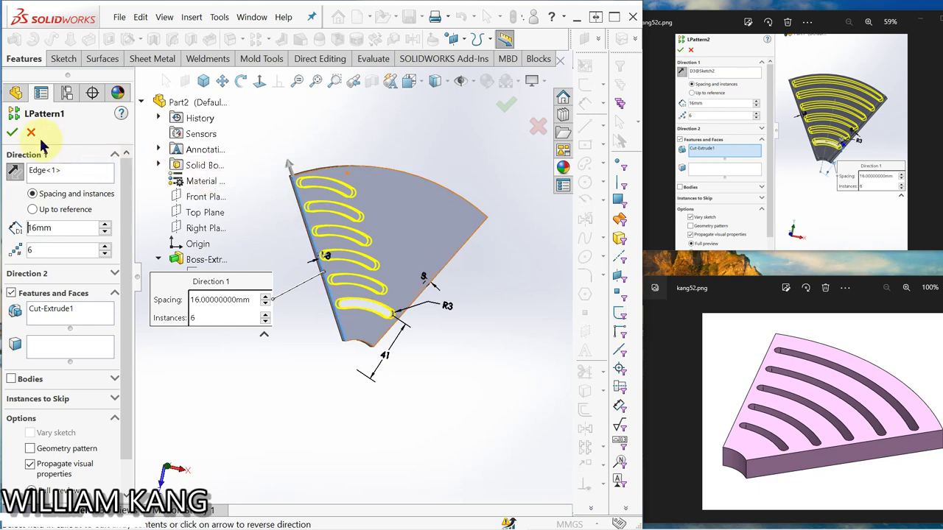
click(12, 132)
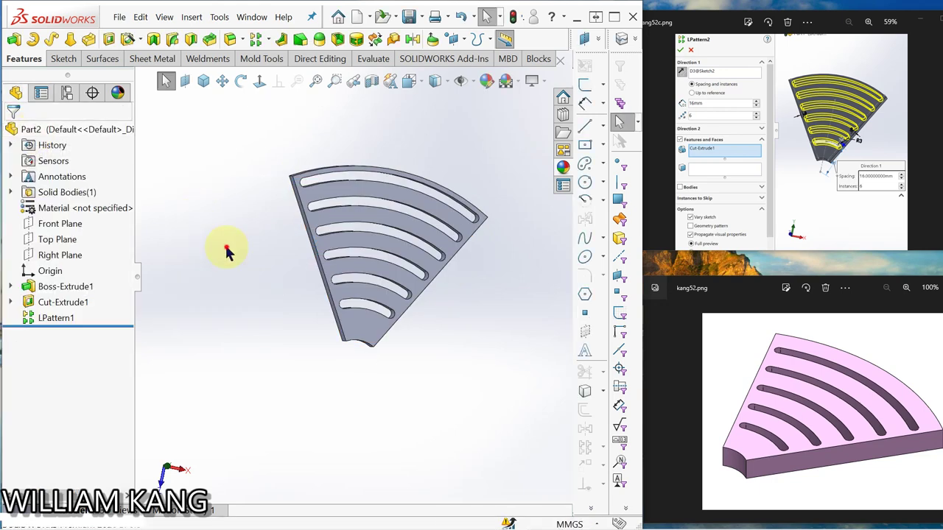
click(56, 318)
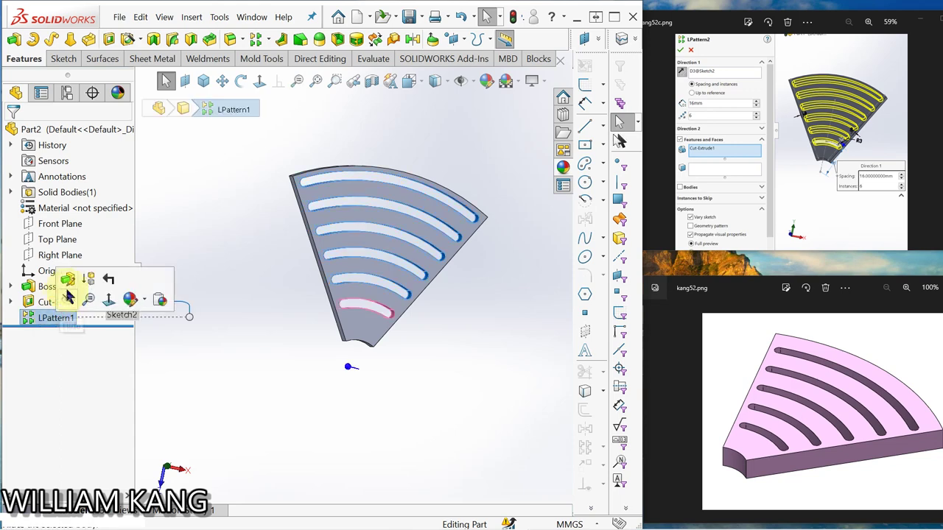
click(68, 280)
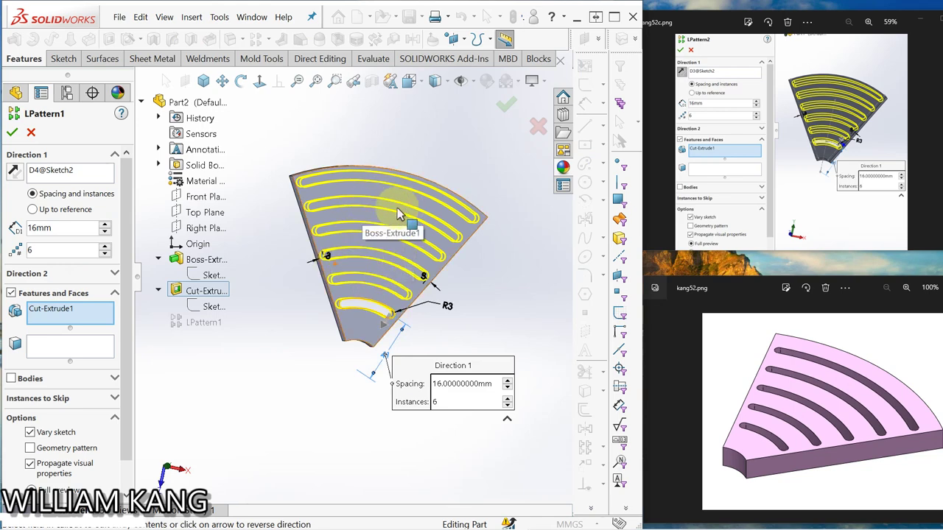
right_click(285, 184)
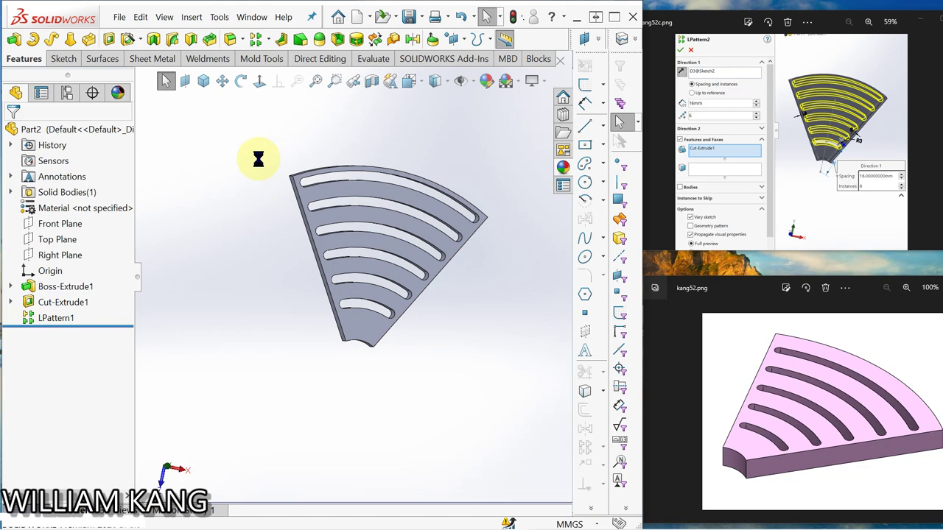
middle_drag(411, 316, 385, 320)
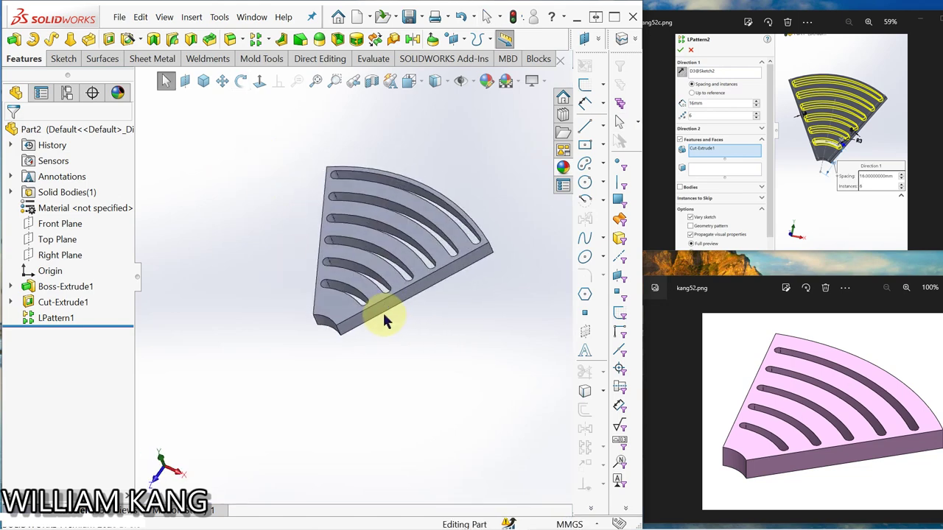